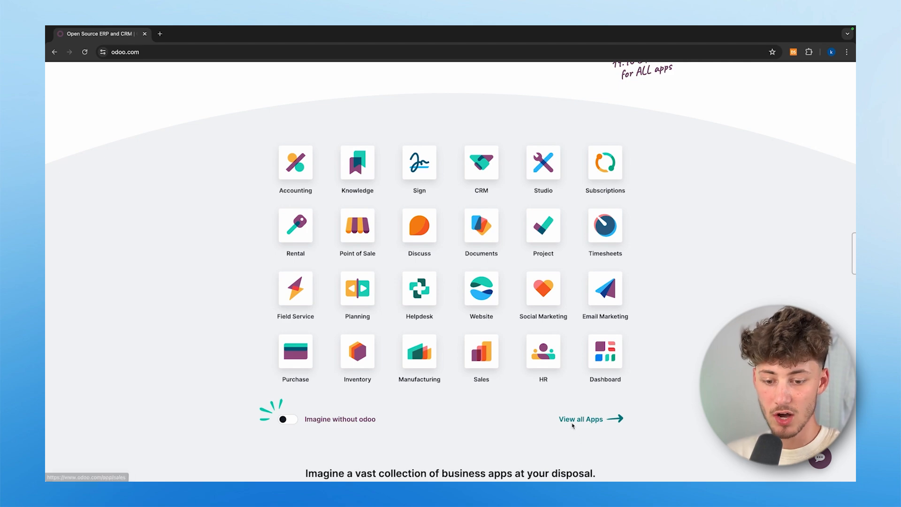
- Scroll through the full list of Odoo apps
scroll(572, 418, down, 2)
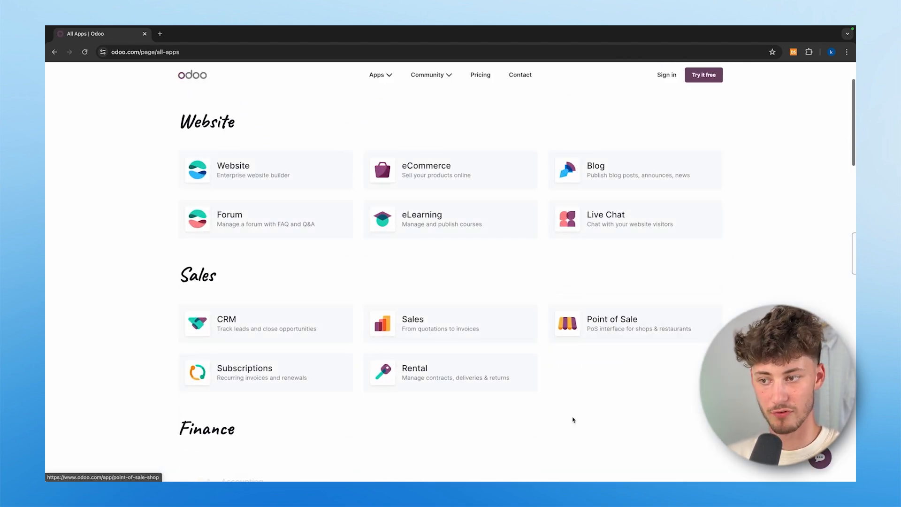
scroll(567, 261, down, 2)
scroll(570, 258, up, 3)
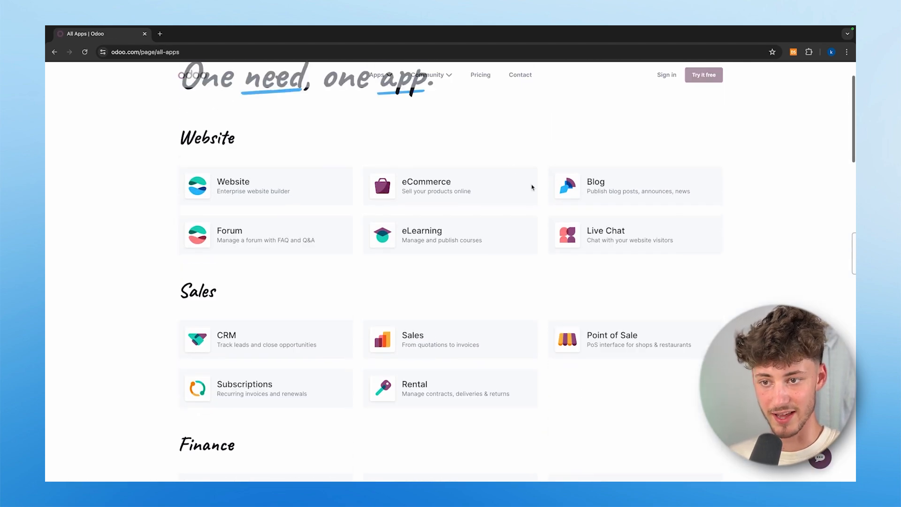
scroll(454, 256, down, 2)
scroll(453, 277, down, 2)
scroll(316, 324, down, 3)
scroll(316, 333, up, 2)
scroll(316, 333, up, 2)
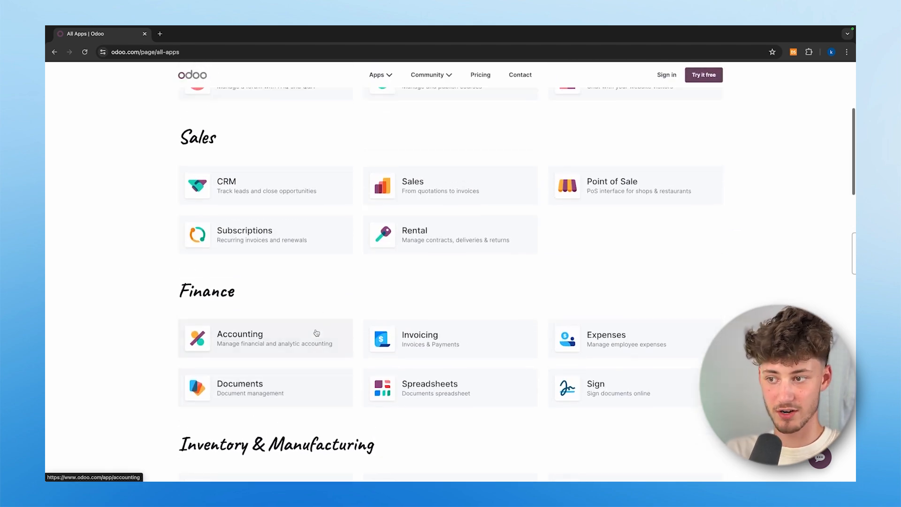
drag(173, 133, 278, 151)
click(278, 152)
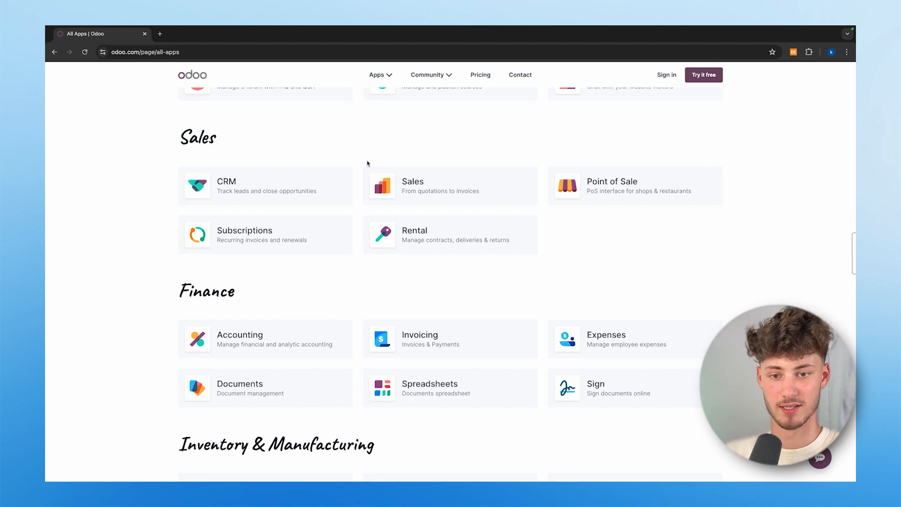
- Go back to the Odoo homepage and start the free trial
scroll(367, 165, up, 5)
click(199, 76)
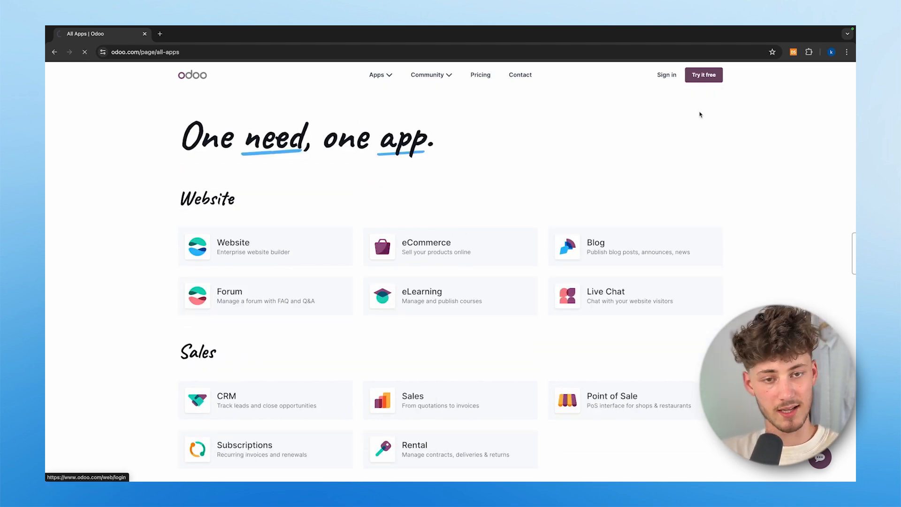
click(704, 74)
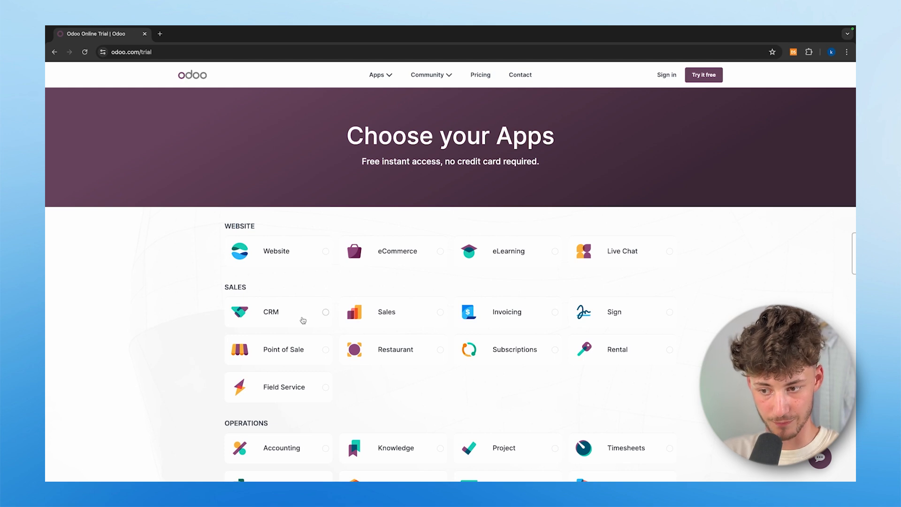
- Tick CRM, Sales, Invoicing and Knowledge for the trial and continue to signup
click(301, 318)
scroll(482, 310, down, 3)
scroll(481, 310, down, 3)
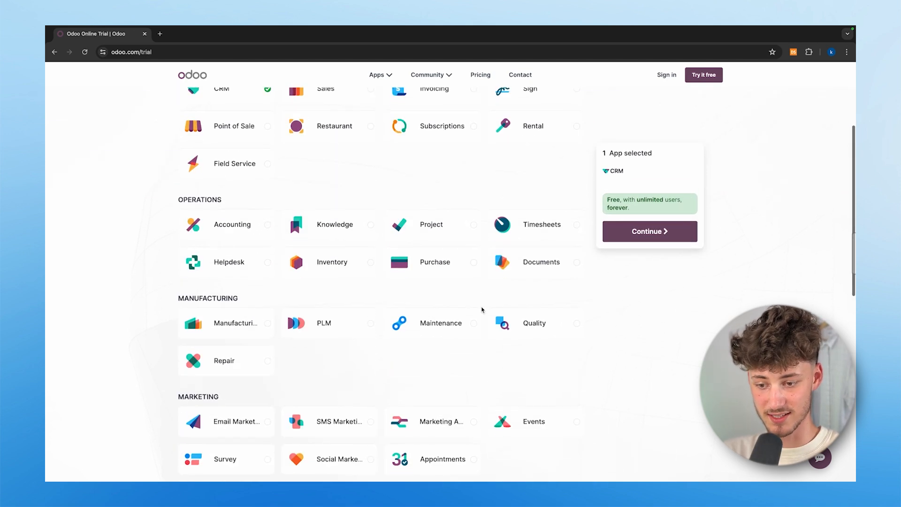
scroll(481, 309, up, 4)
click(325, 247)
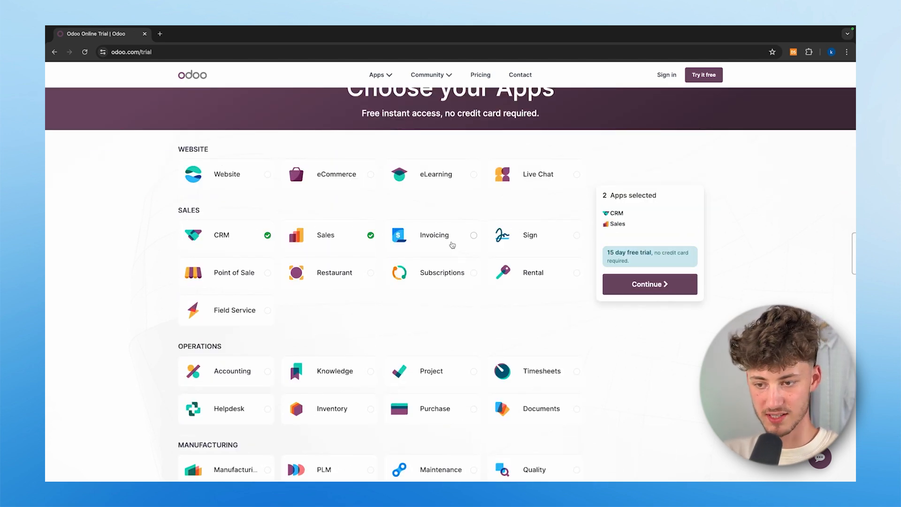
click(452, 245)
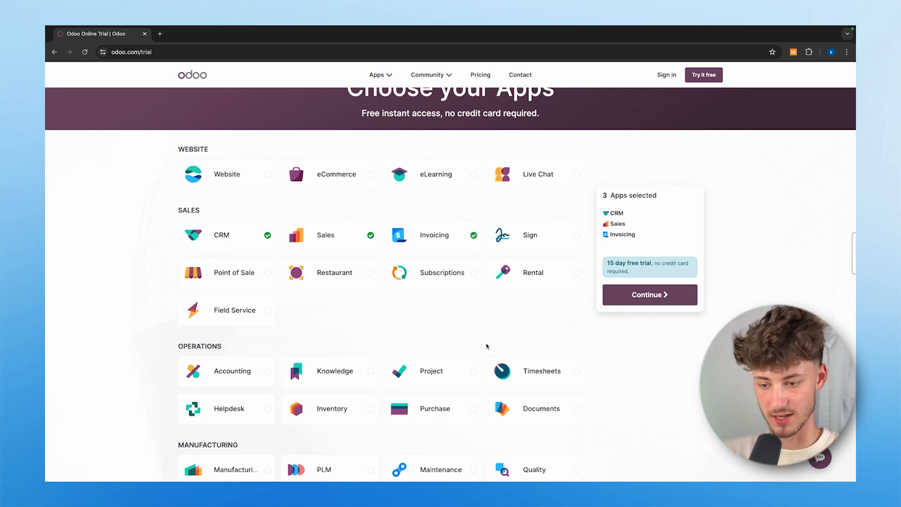
scroll(487, 346, down, 2)
drag(183, 266, 307, 294)
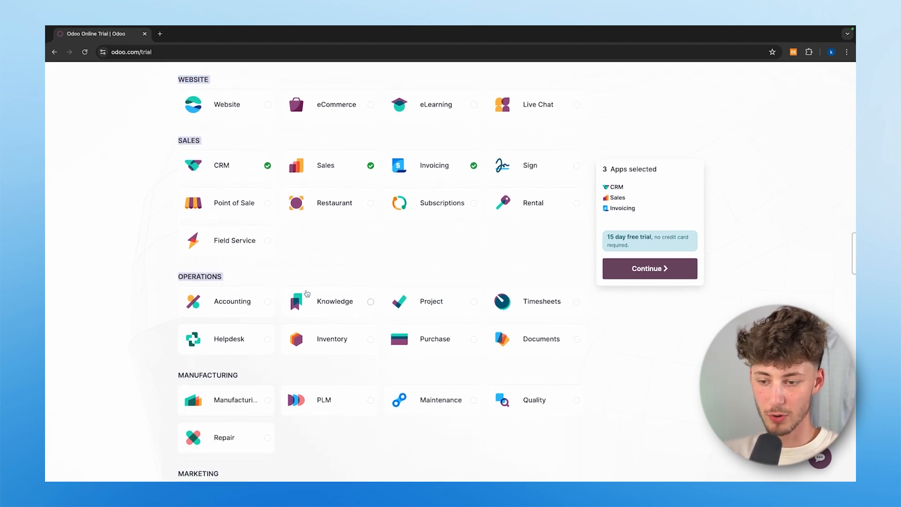
click(336, 289)
click(318, 280)
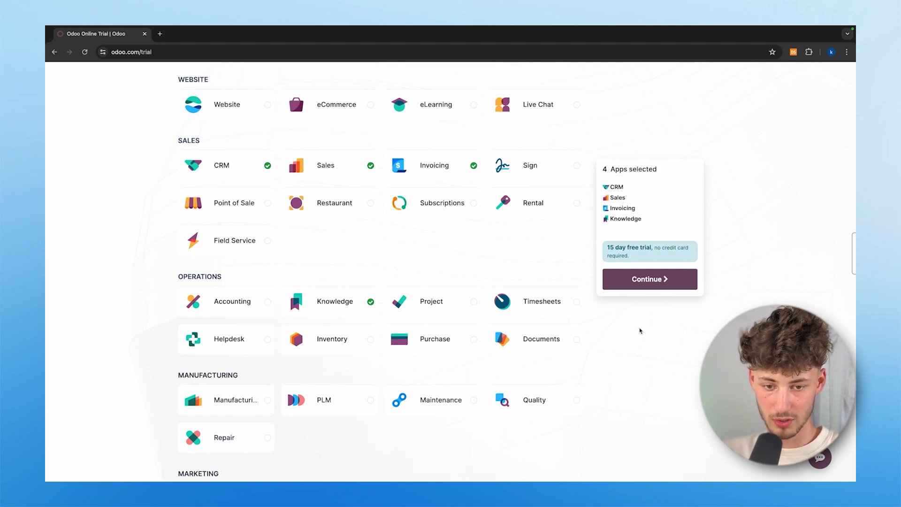
click(645, 286)
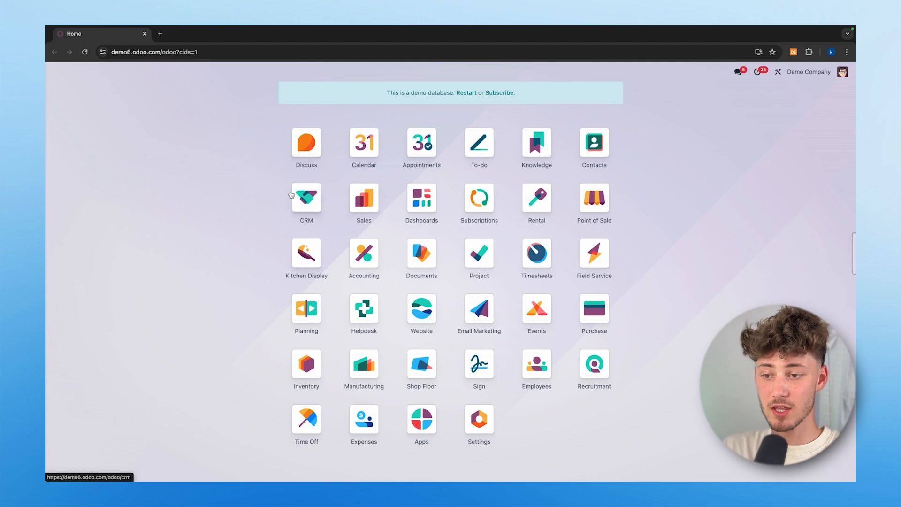
- Open the CRM app, look at the gear menu's Import records page, and return to the pipeline
click(307, 206)
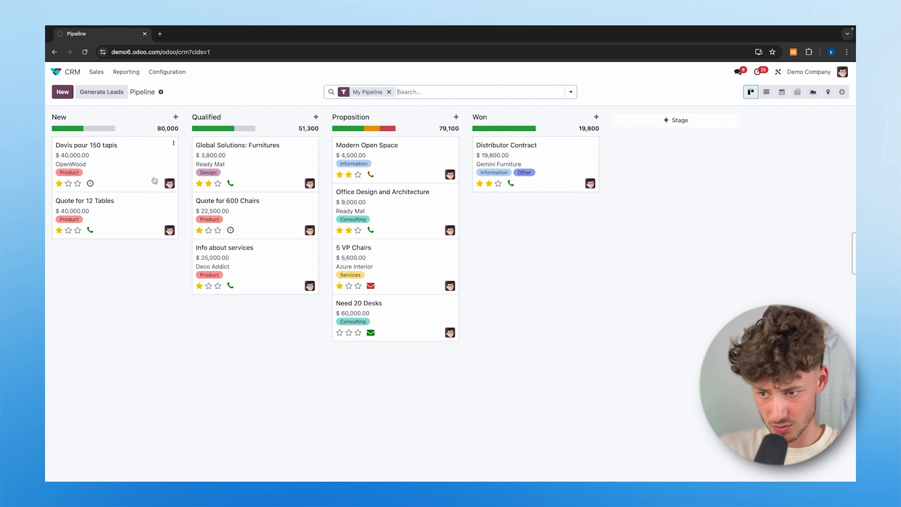
click(160, 93)
click(151, 90)
click(161, 93)
click(184, 108)
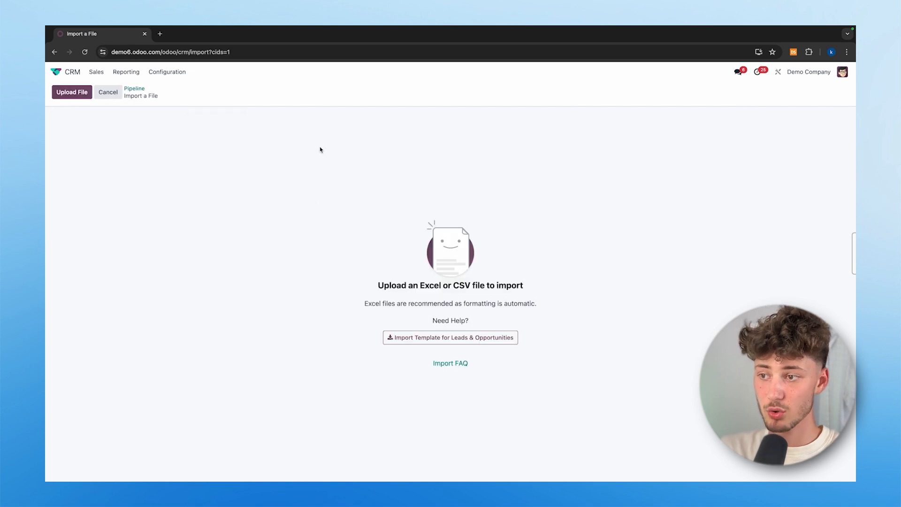
click(55, 51)
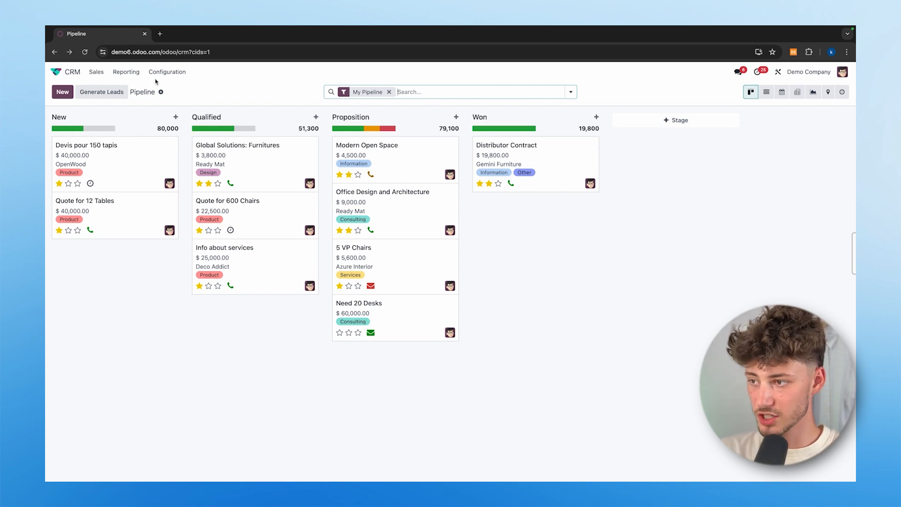
- Open the pipeline's gear actions menu again and close it without choosing anything
click(161, 92)
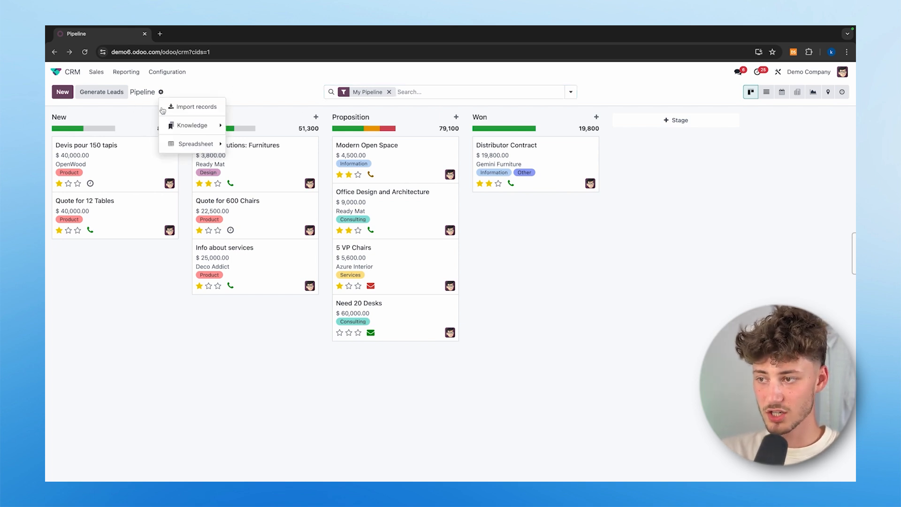
mouse_move(202, 130)
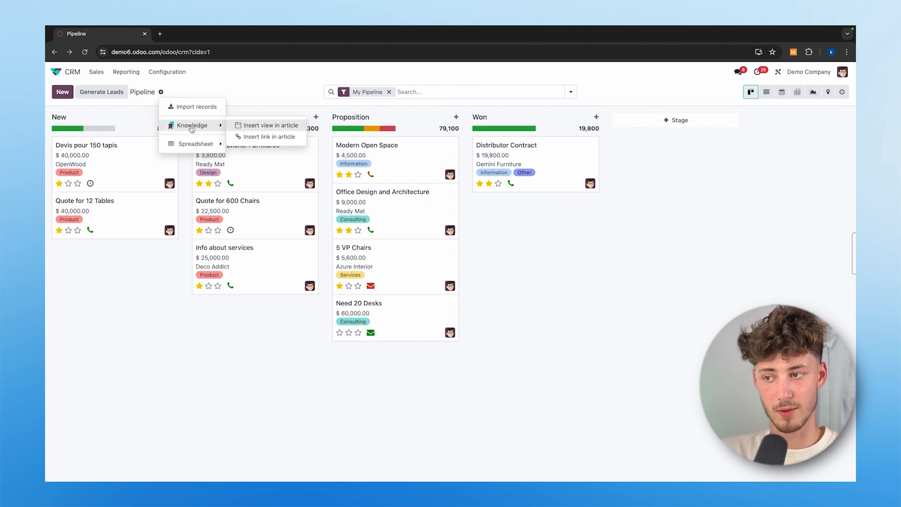
mouse_move(183, 144)
click(230, 129)
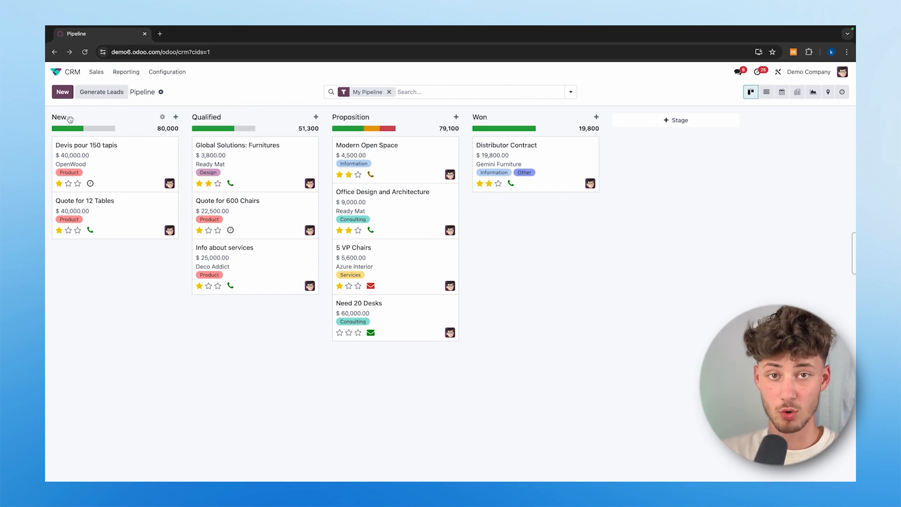
- Quick-create an opportunity in New and create its contact from a typed e-mail address
click(62, 92)
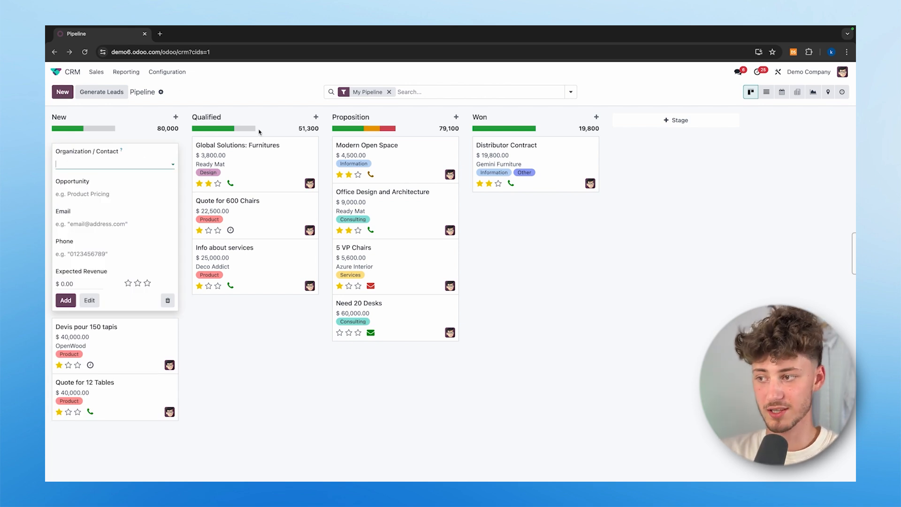
click(172, 163)
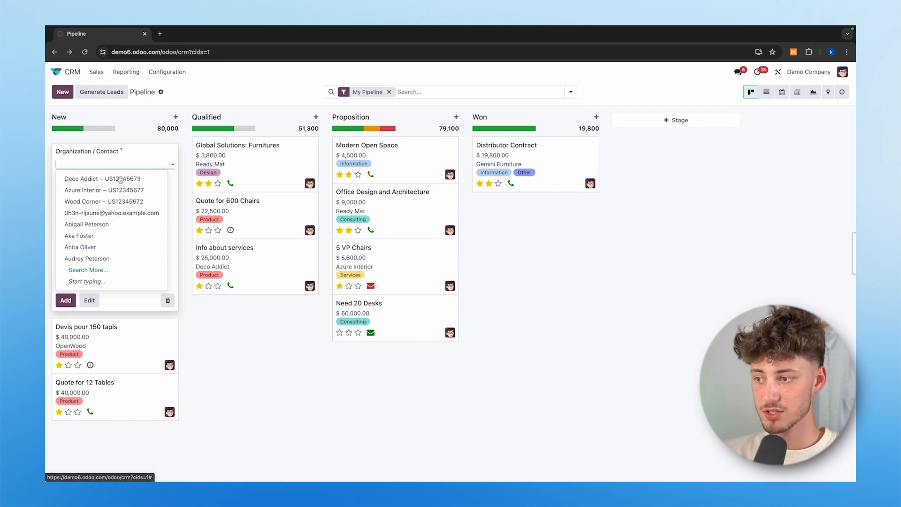
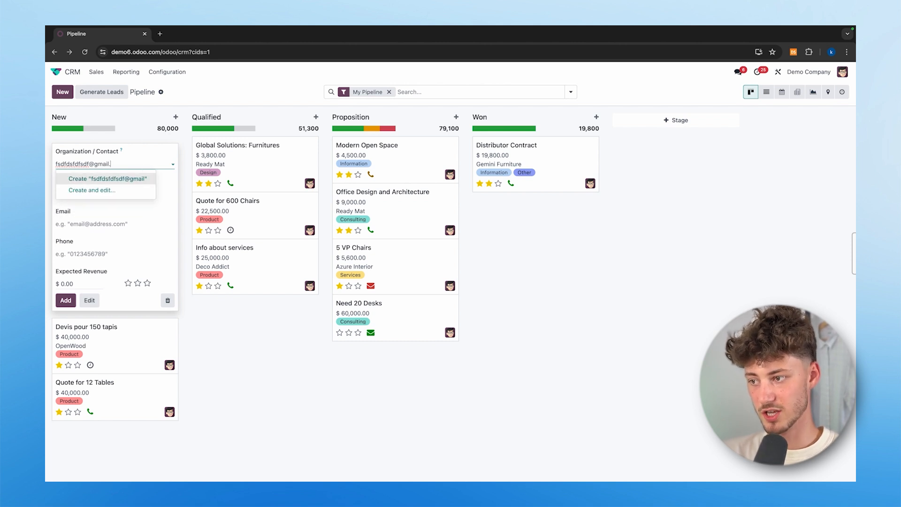
key(Return)
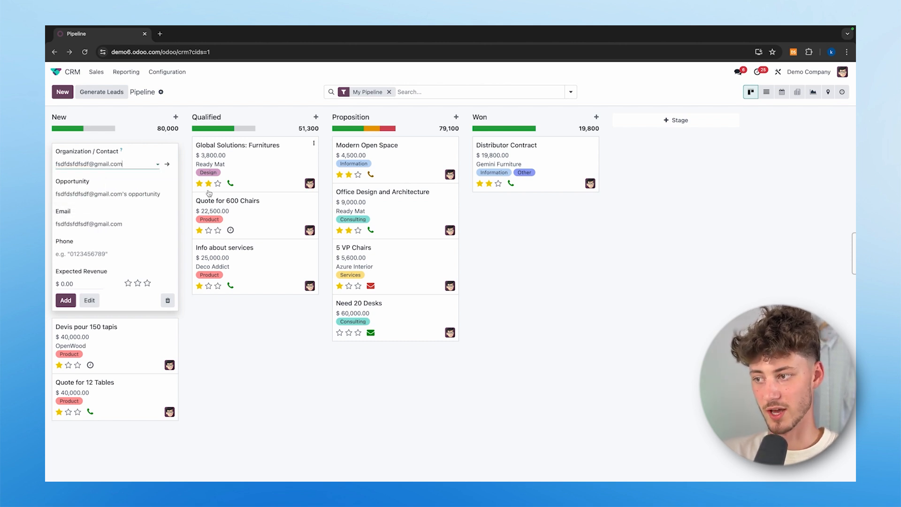
drag(57, 181, 97, 183)
triple_click(97, 193)
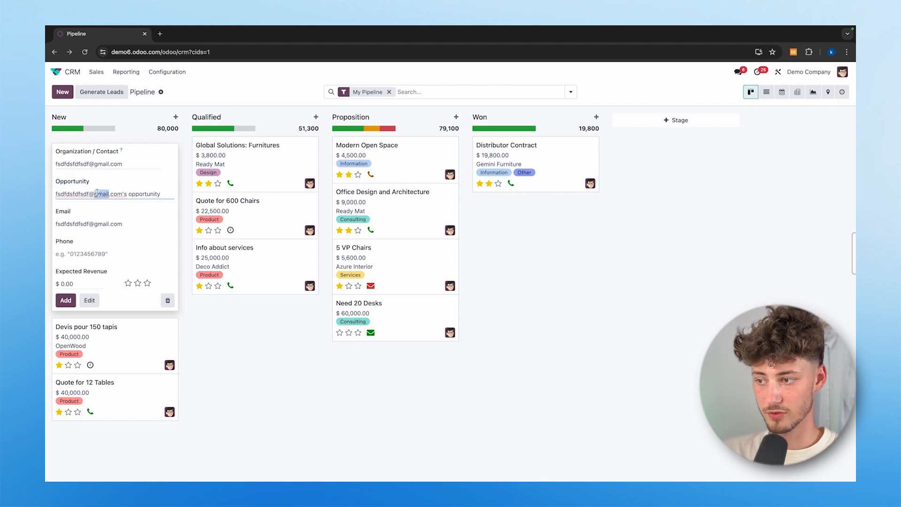
triple_click(98, 224)
click(67, 214)
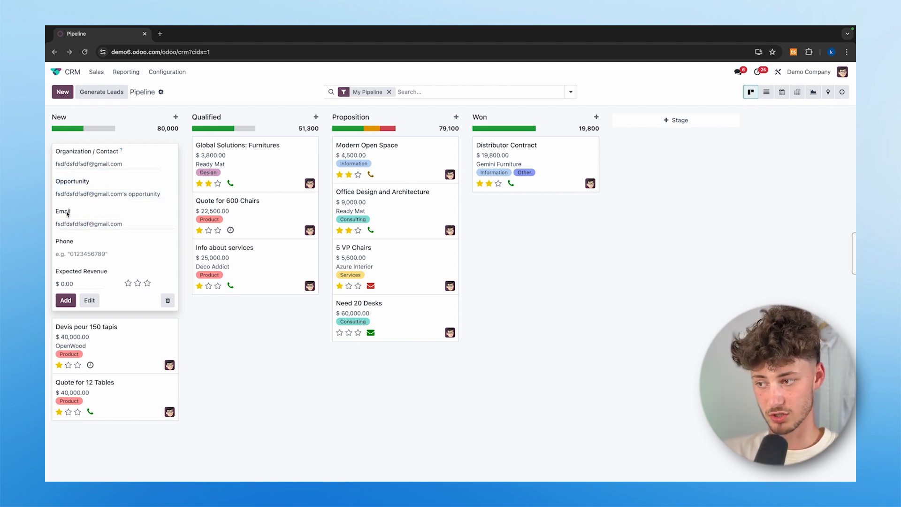
- Set expected revenue to 100 and two-star priority, then add the opportunity
click(75, 281)
text(100)
click(134, 299)
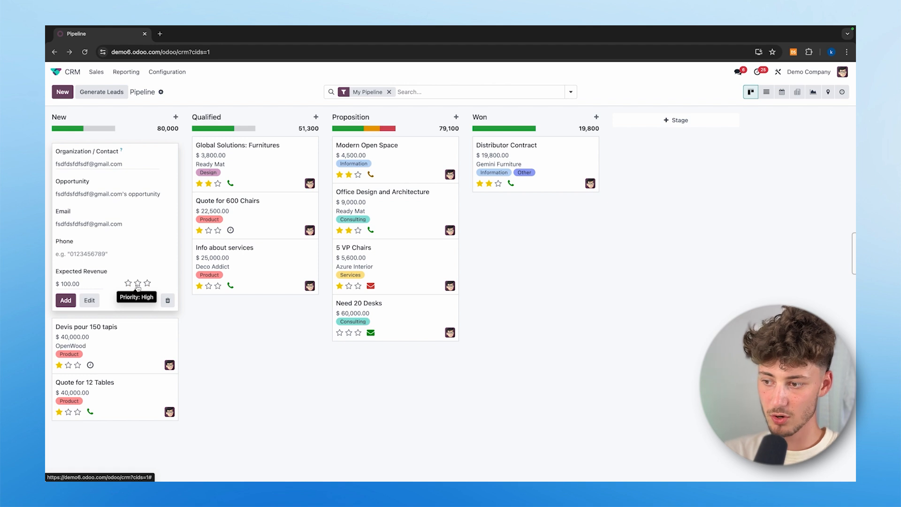
click(137, 284)
click(66, 301)
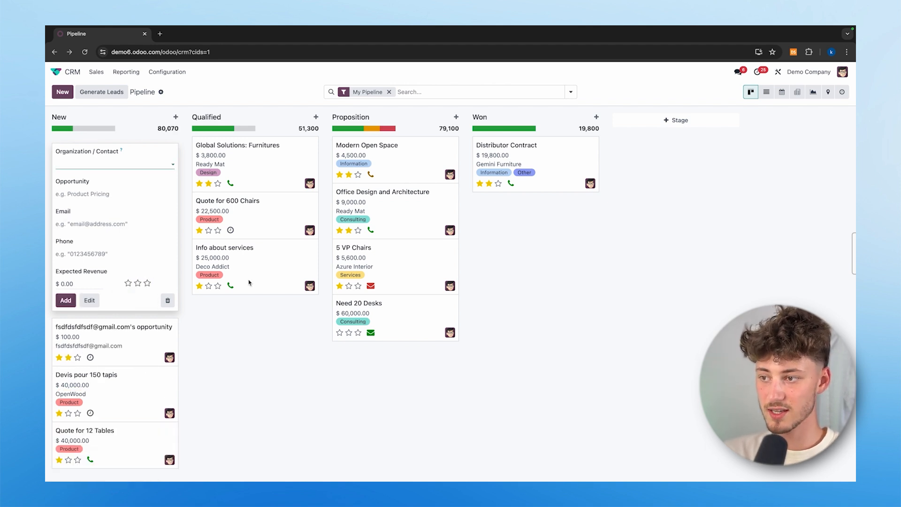
mouse_move(71, 129)
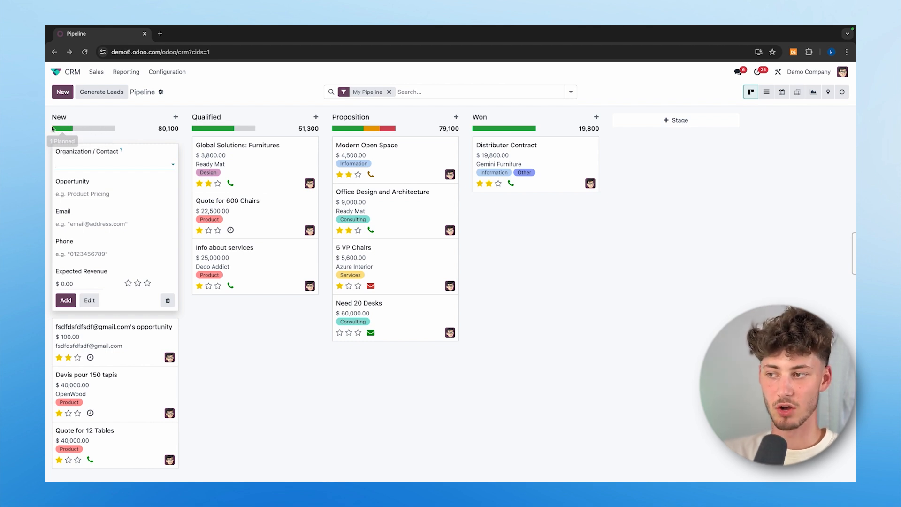
- Edit the New stage, toggle Is Won Stage and Folded in Pipeline, then discard the changes
click(164, 118)
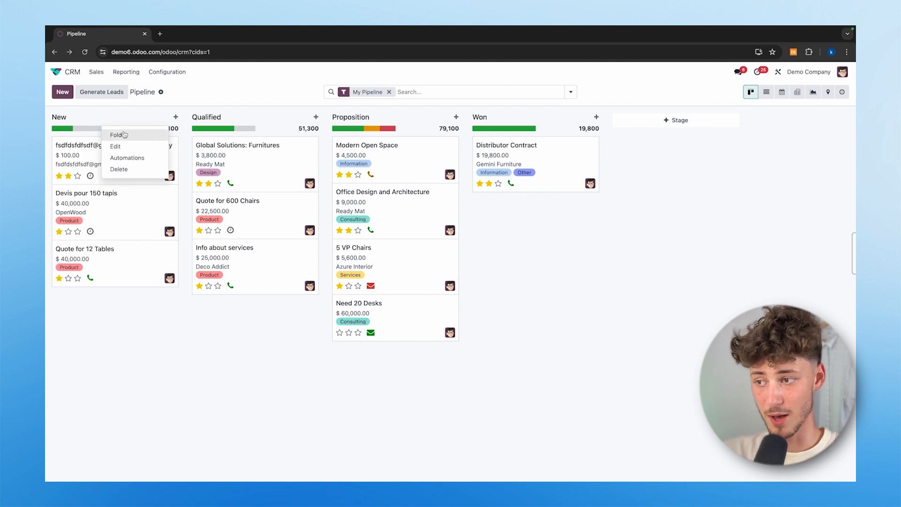
click(117, 147)
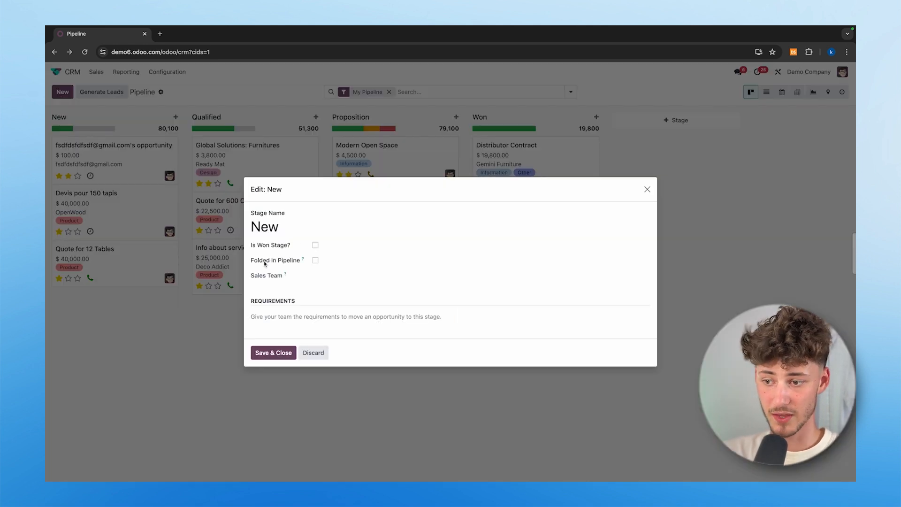
double_click(255, 230)
triple_click(269, 249)
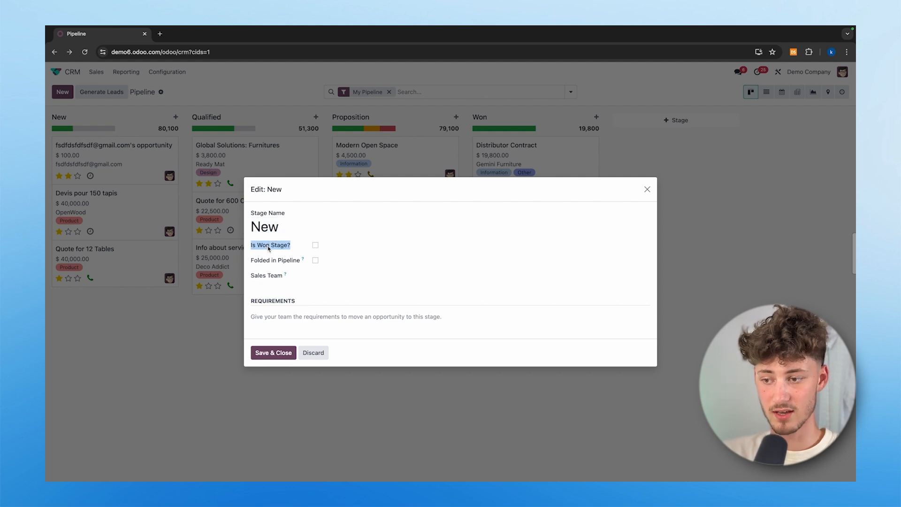
click(358, 250)
triple_click(274, 260)
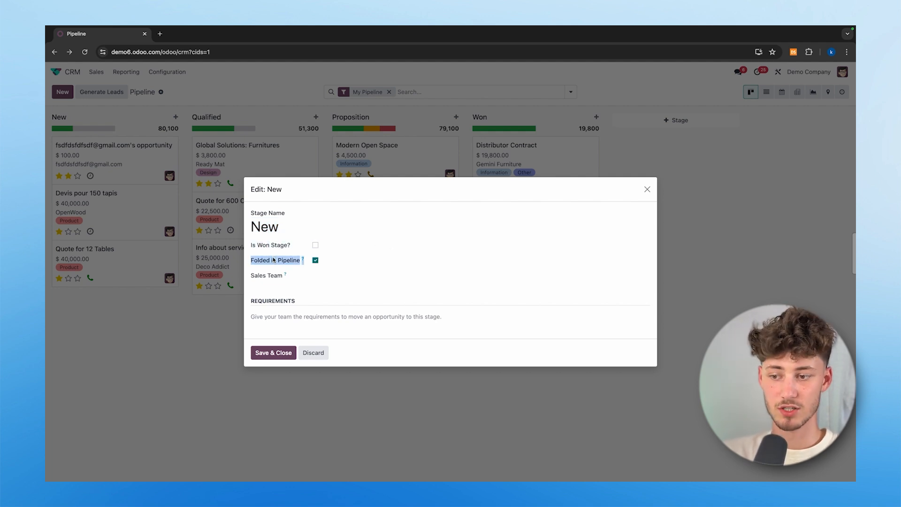
click(378, 260)
click(258, 320)
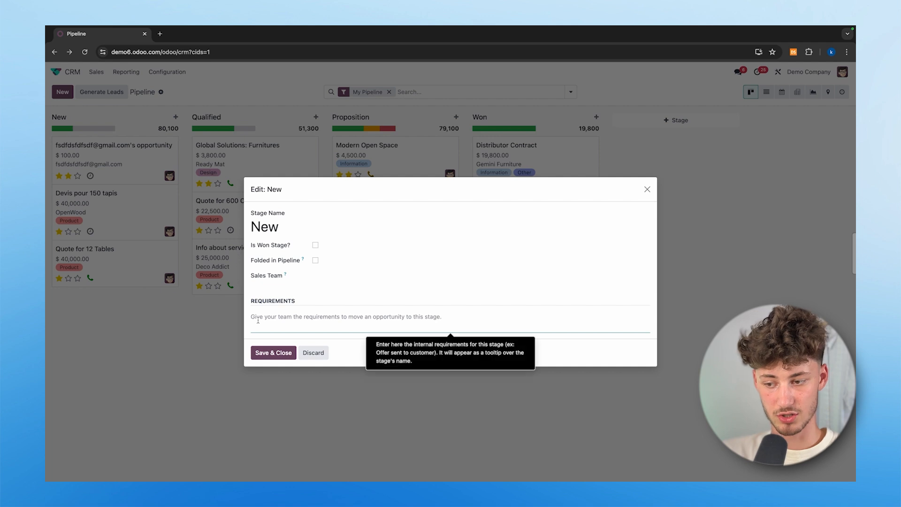
click(311, 358)
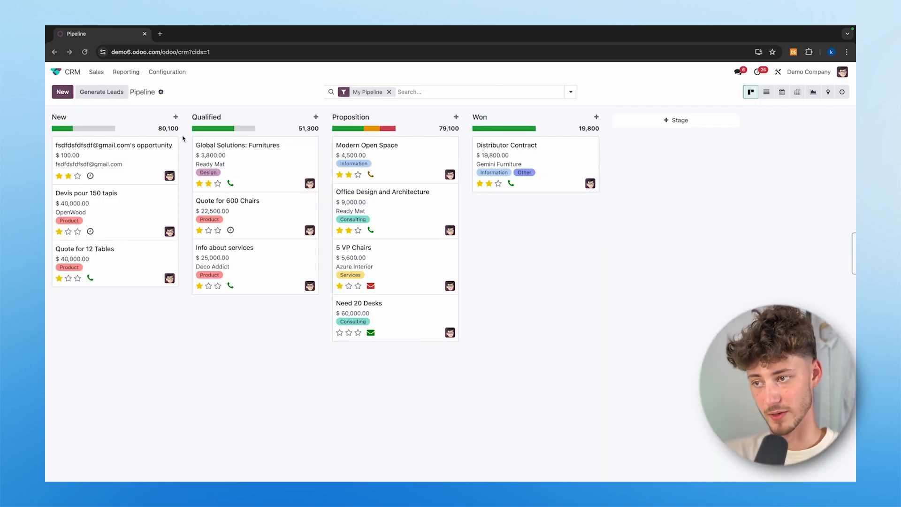
- Look at the New stage's Automations page and return to the pipeline
click(163, 118)
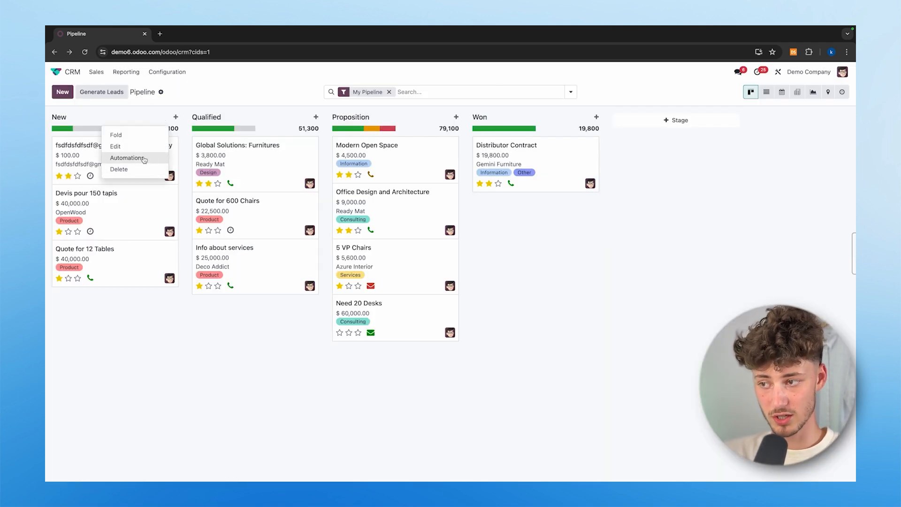
click(142, 157)
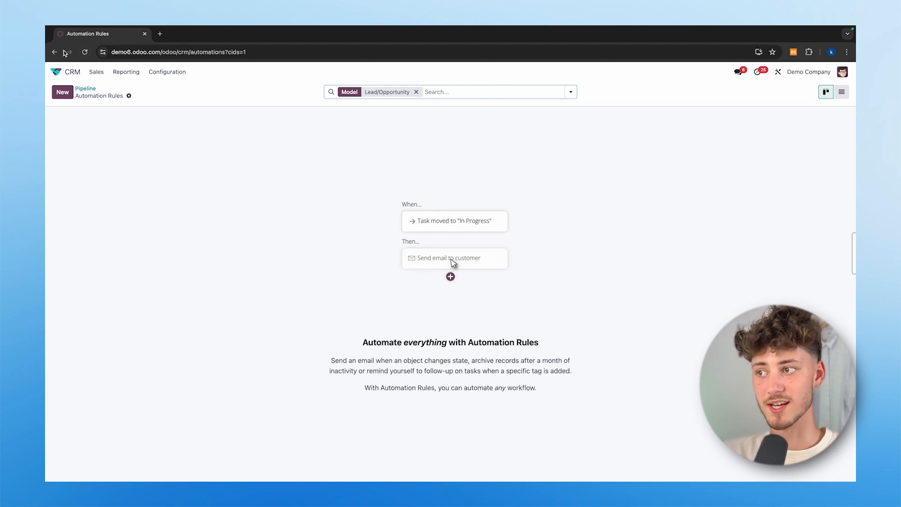
click(55, 52)
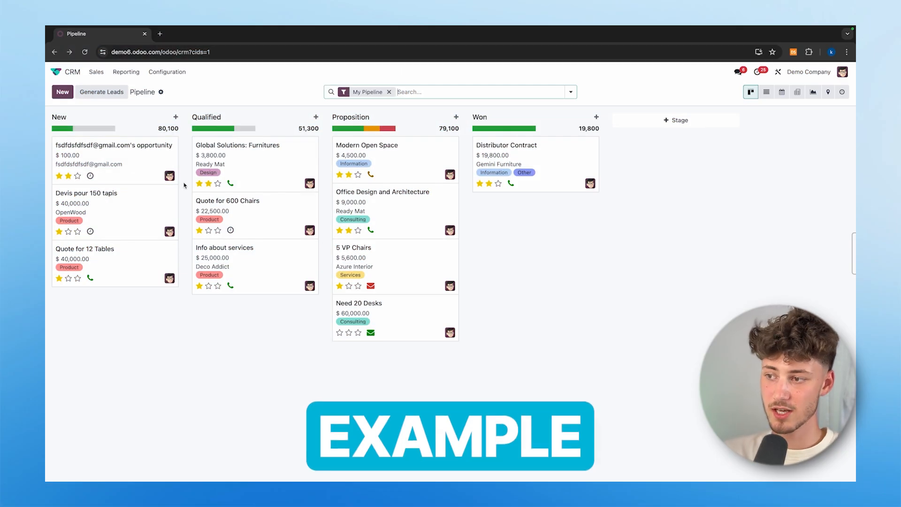
- Drag the $100 opportunity from New through Qualified into Proposition
drag(105, 162, 226, 163)
drag(284, 161, 427, 165)
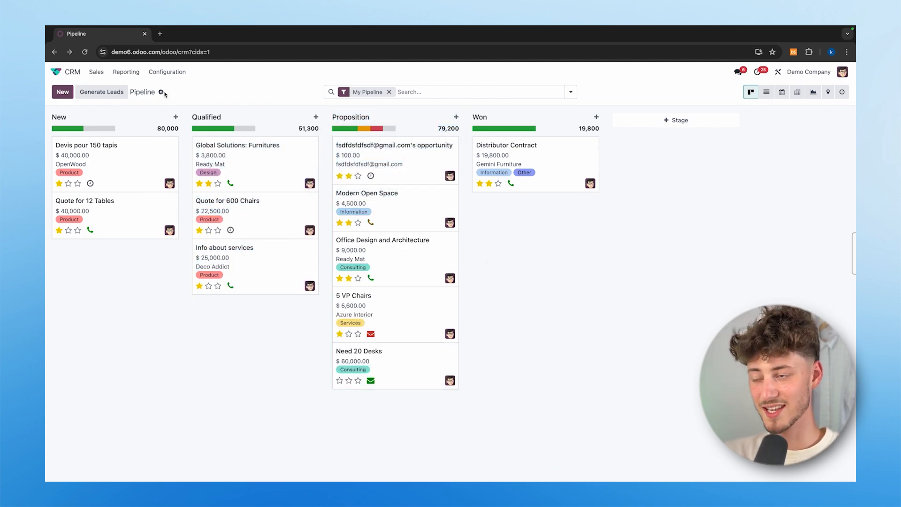
click(126, 73)
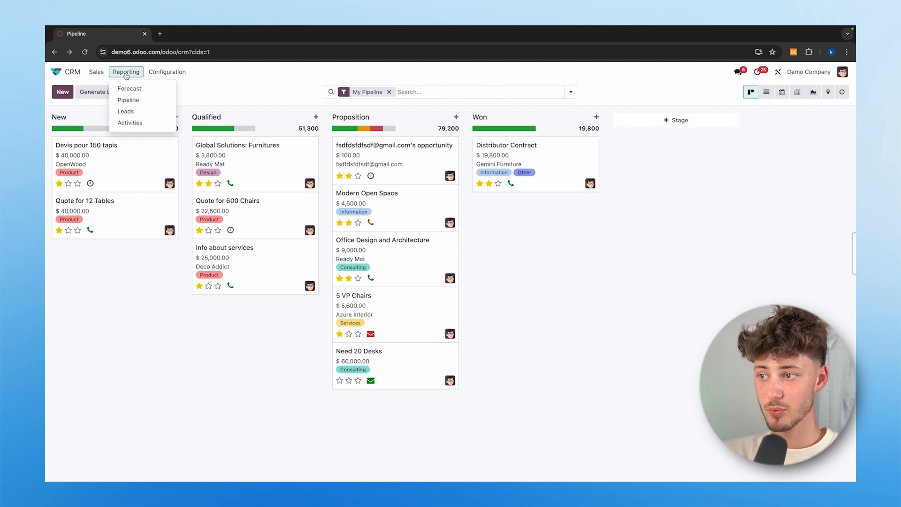
click(128, 100)
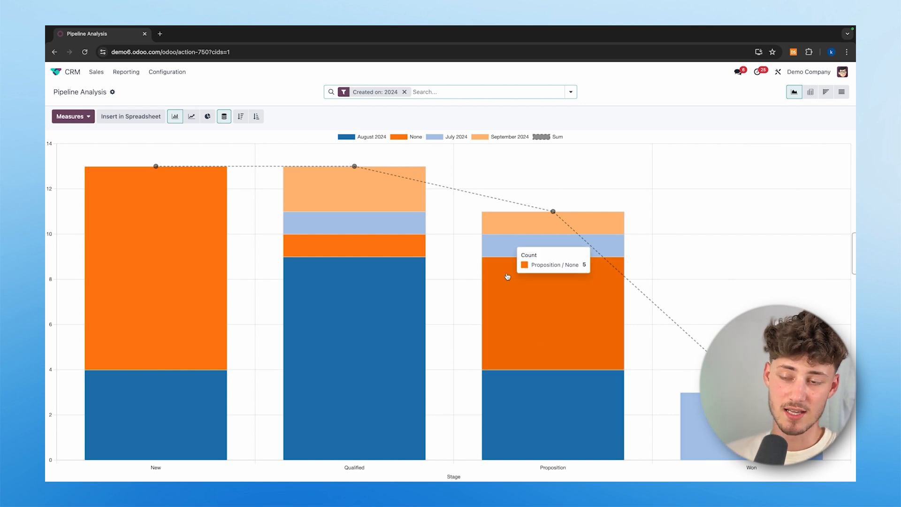
click(192, 117)
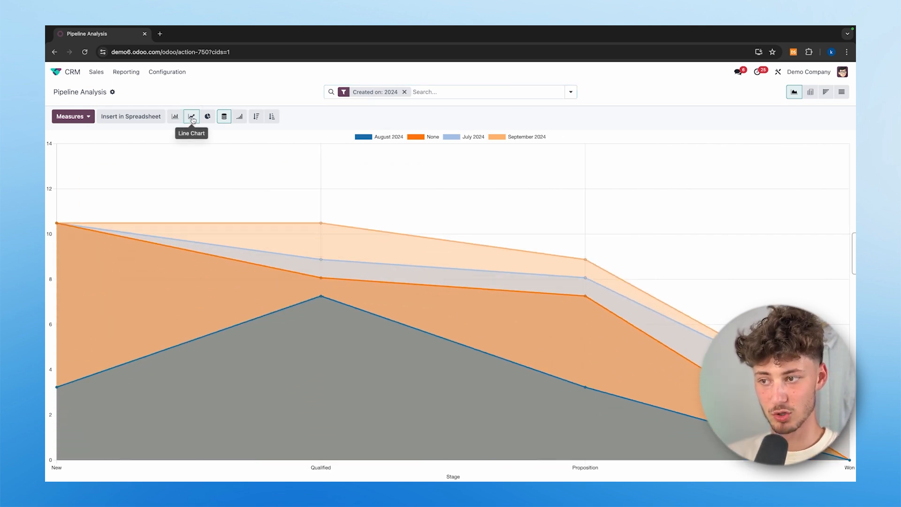
click(205, 118)
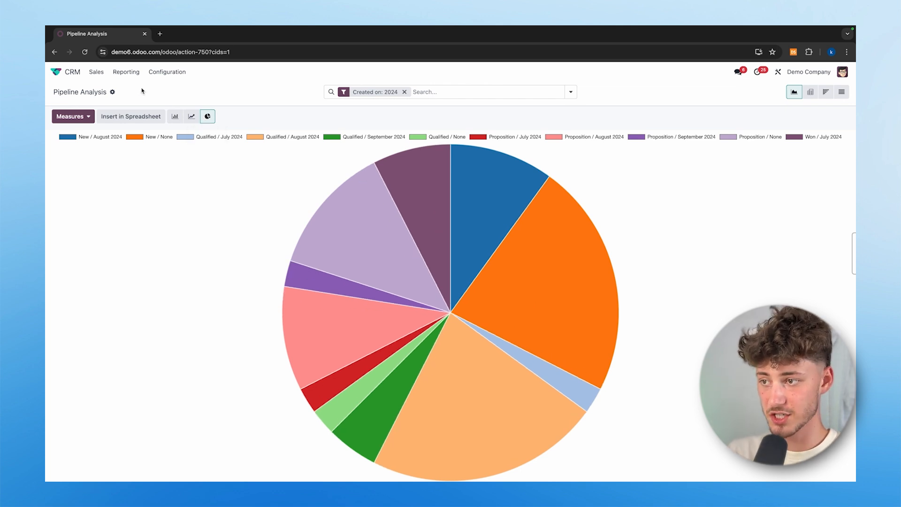
click(160, 72)
click(92, 73)
click(91, 74)
click(101, 88)
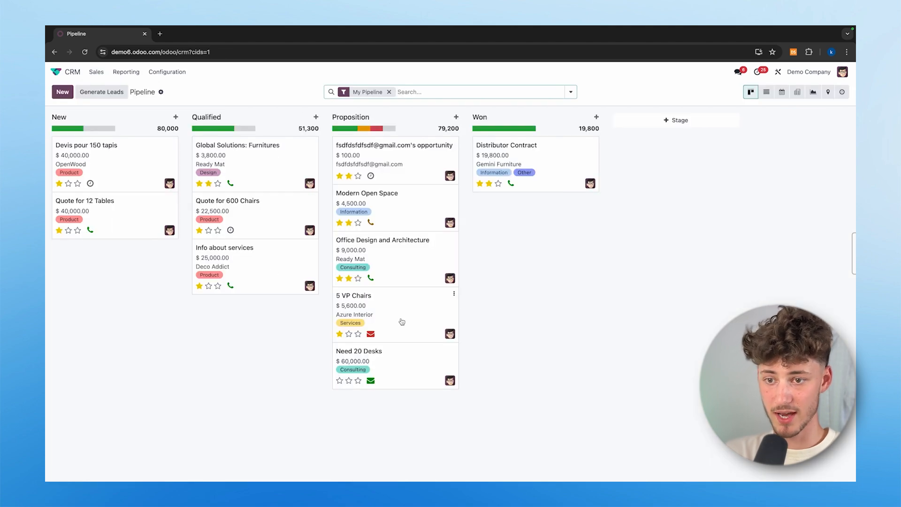
- Drop the $100 card in Won, then drag it back to Qualified and open its activities
drag(414, 147, 533, 212)
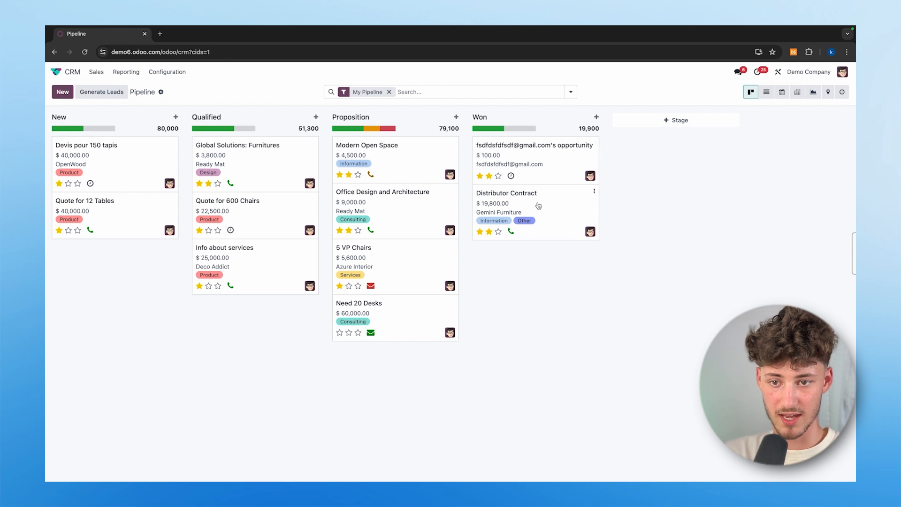
click(510, 177)
click(609, 299)
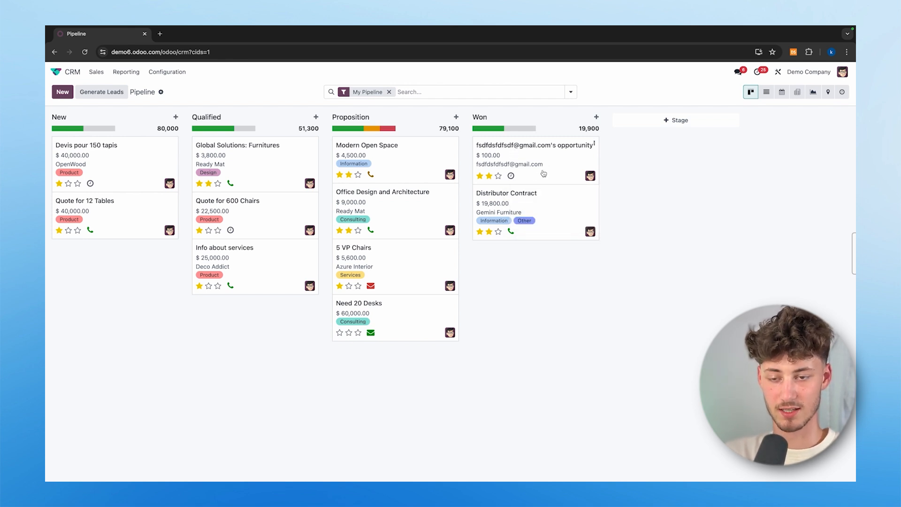
click(511, 176)
drag(523, 144, 282, 170)
click(231, 176)
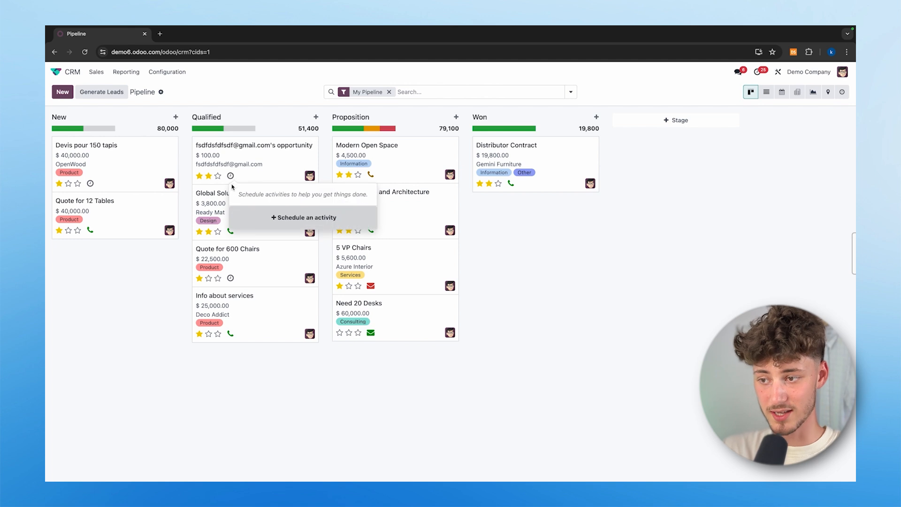
- Start scheduling an activity, trying Email, Call and Meeting types before settling on Call
click(277, 223)
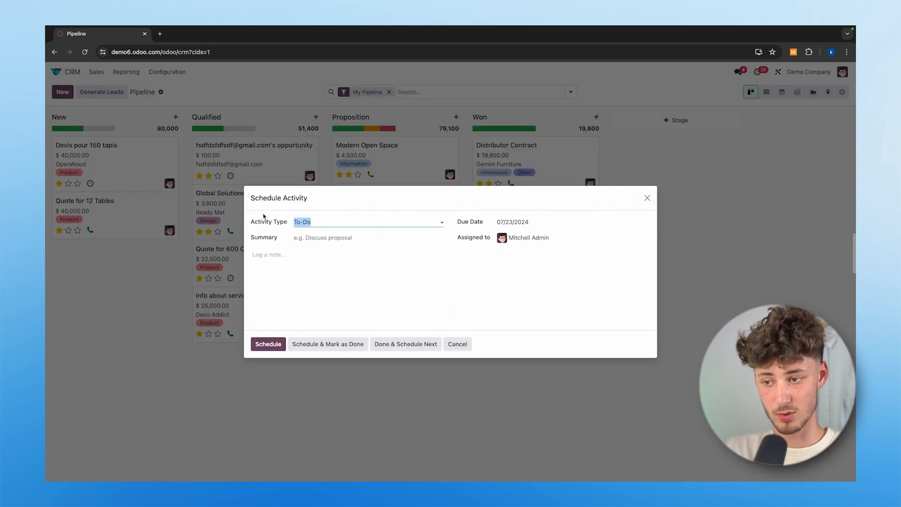
drag(252, 223, 290, 223)
click(291, 223)
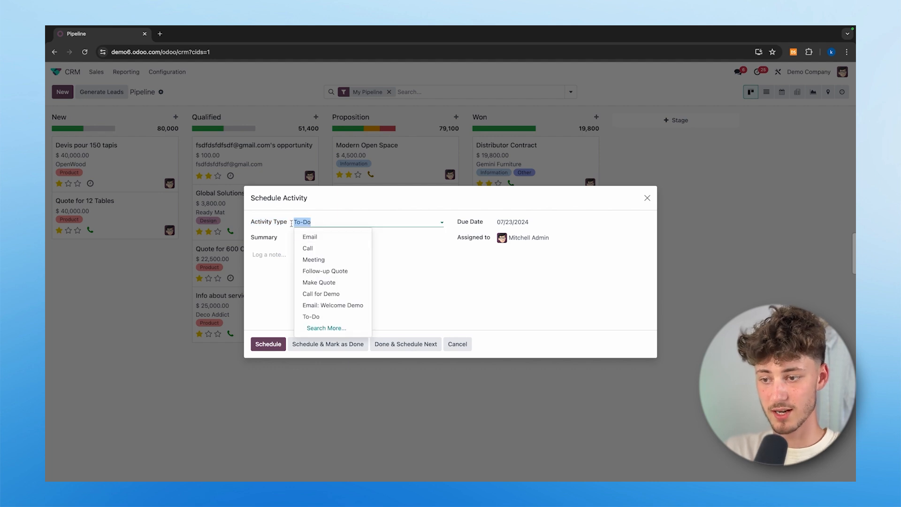
click(328, 236)
click(331, 223)
click(329, 247)
click(331, 223)
click(324, 259)
click(324, 265)
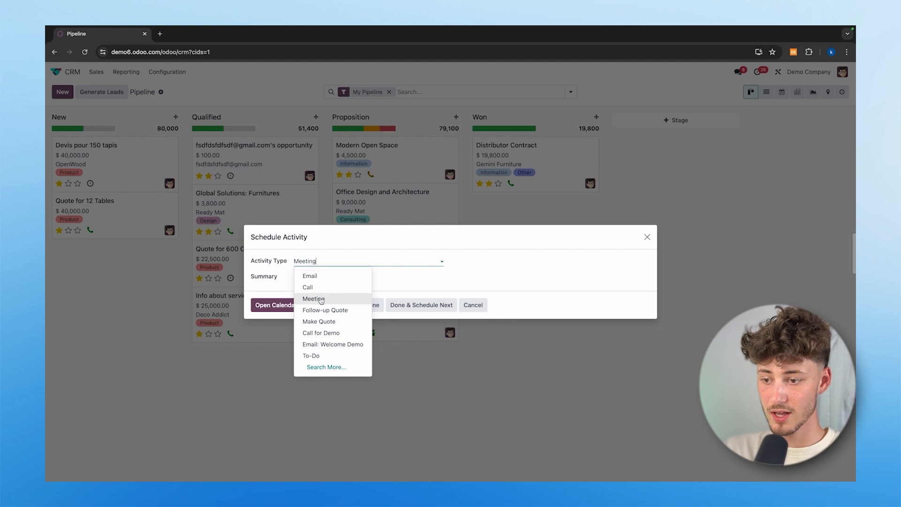
click(308, 286)
- Enter summary 'gtw', keep the due date, assignee and Call type, and open the calendar
click(342, 237)
text(gtw)
click(524, 229)
click(489, 264)
double_click(516, 238)
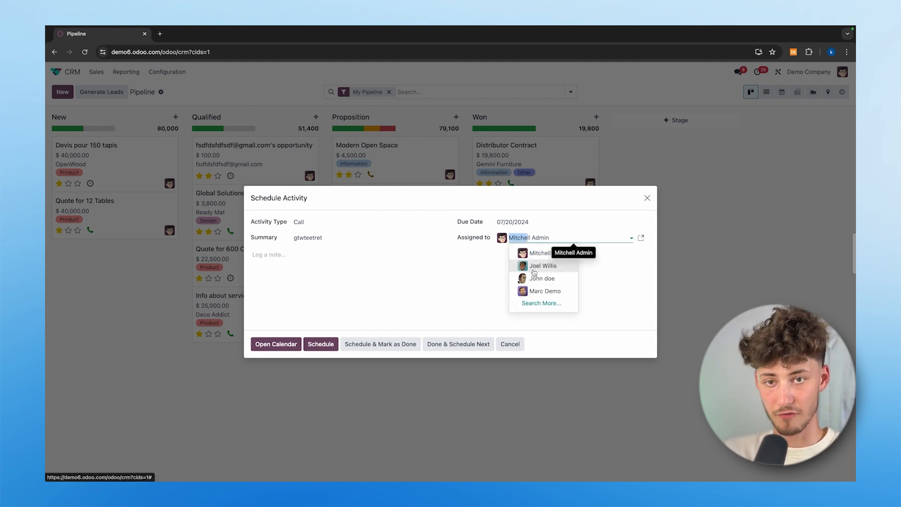
click(362, 278)
click(312, 228)
click(268, 319)
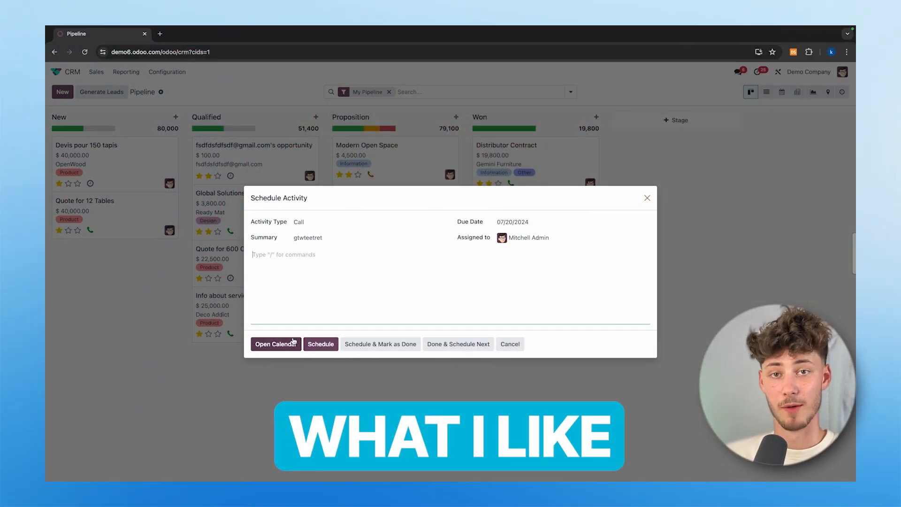
click(294, 342)
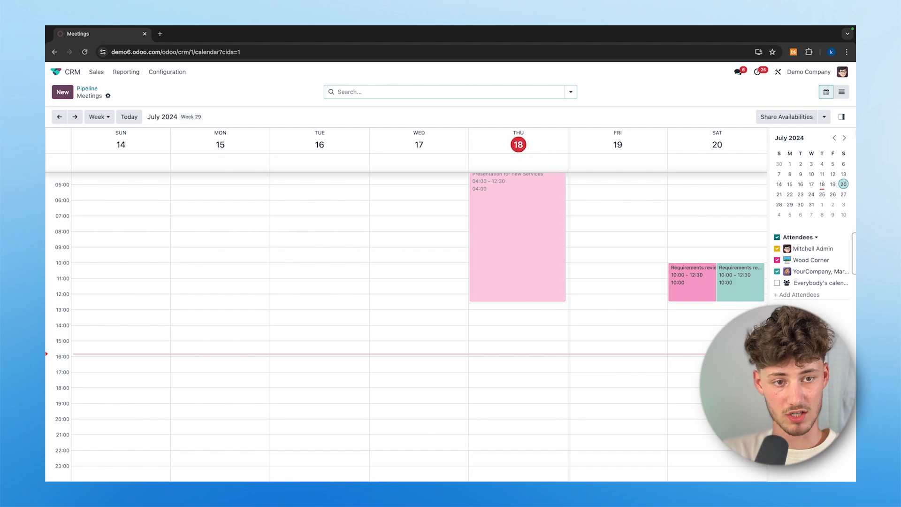
- Switch the meetings to list and back to calendar, then go to Sales > My Pipeline
click(841, 92)
click(829, 94)
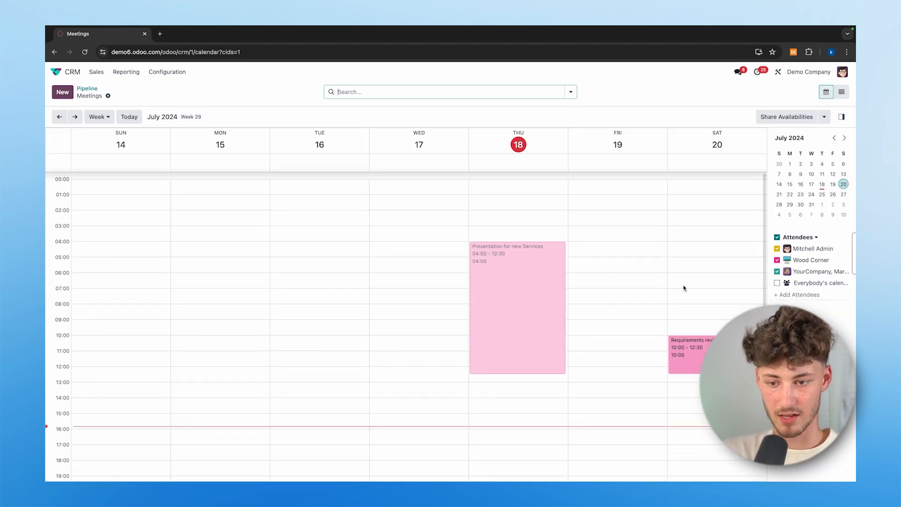
click(96, 72)
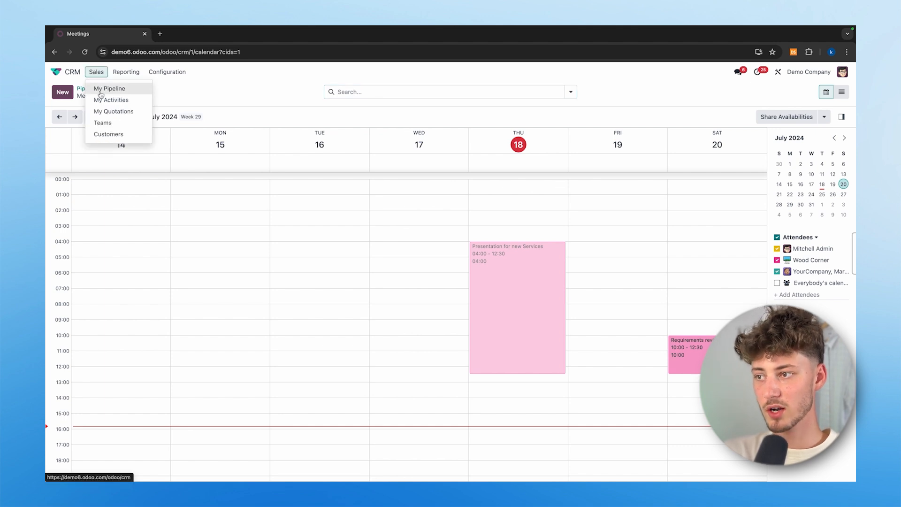
click(100, 89)
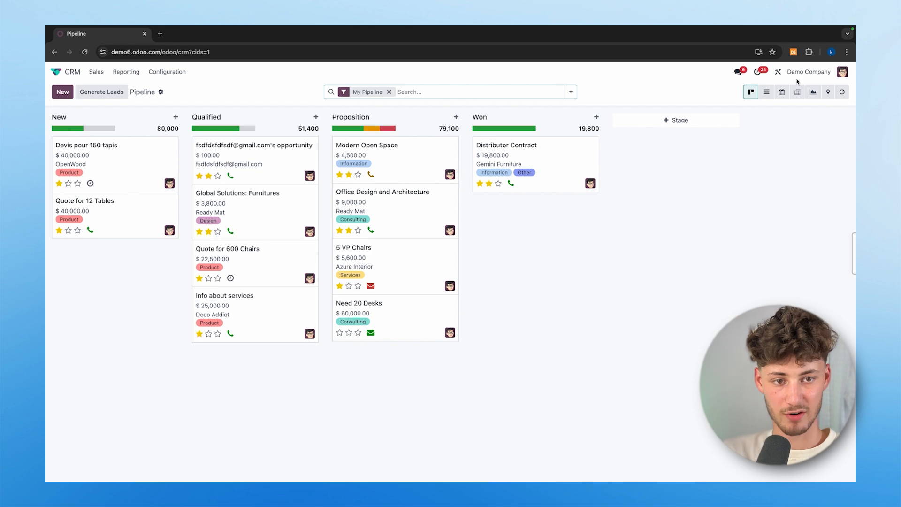
- Cycle the pipeline through List, Calendar, Pivot and Graph views, ending on the Map view
click(767, 92)
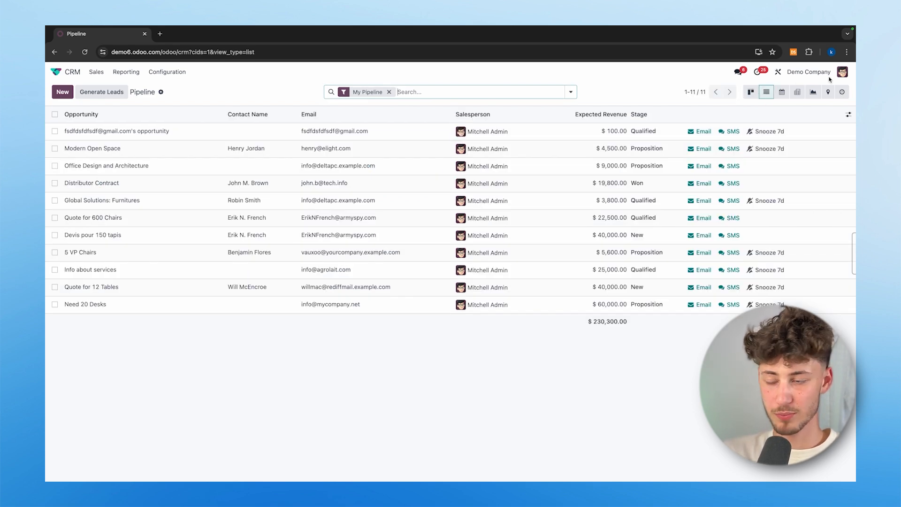
click(782, 92)
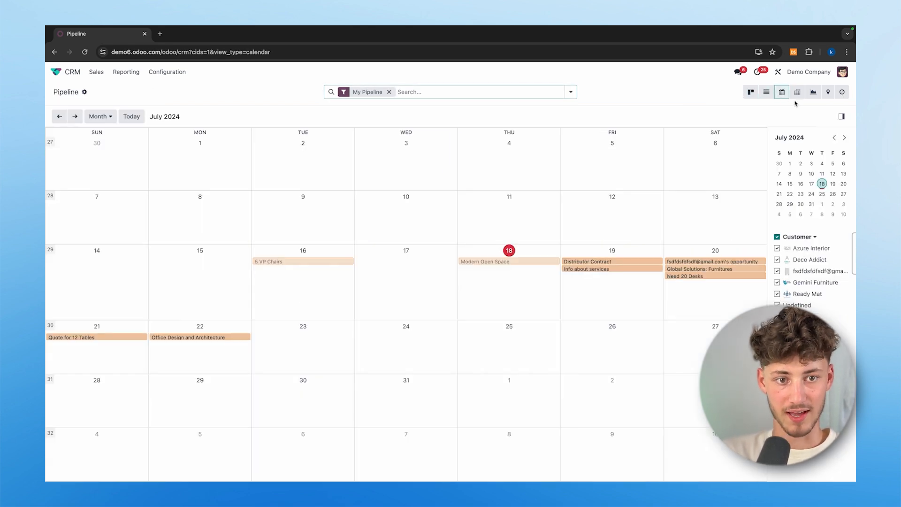
click(798, 93)
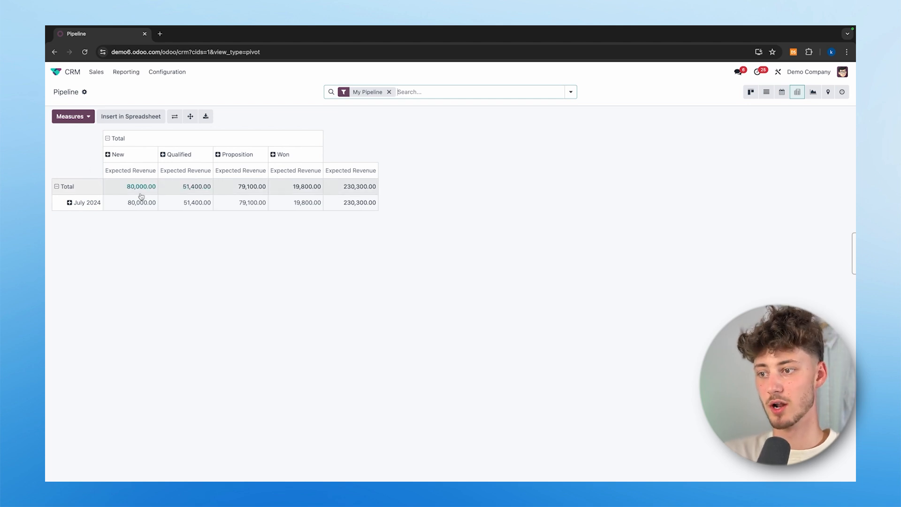
click(813, 92)
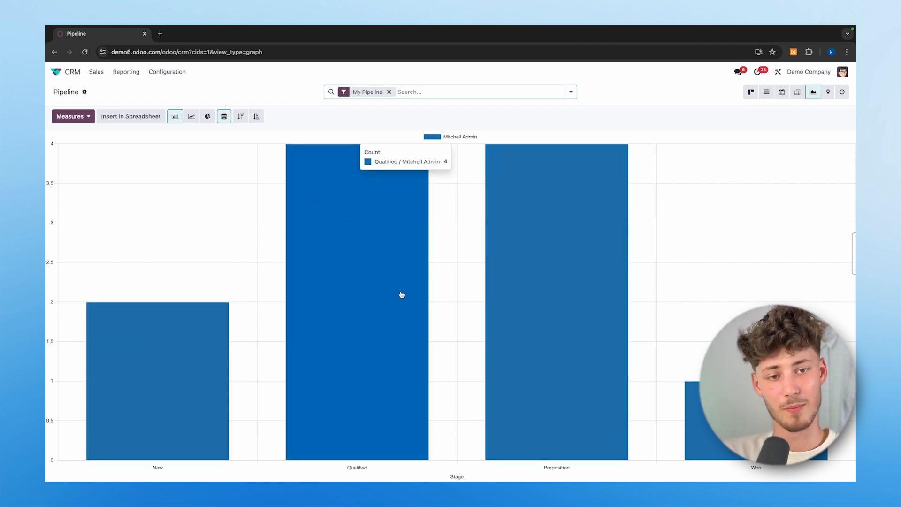
click(828, 92)
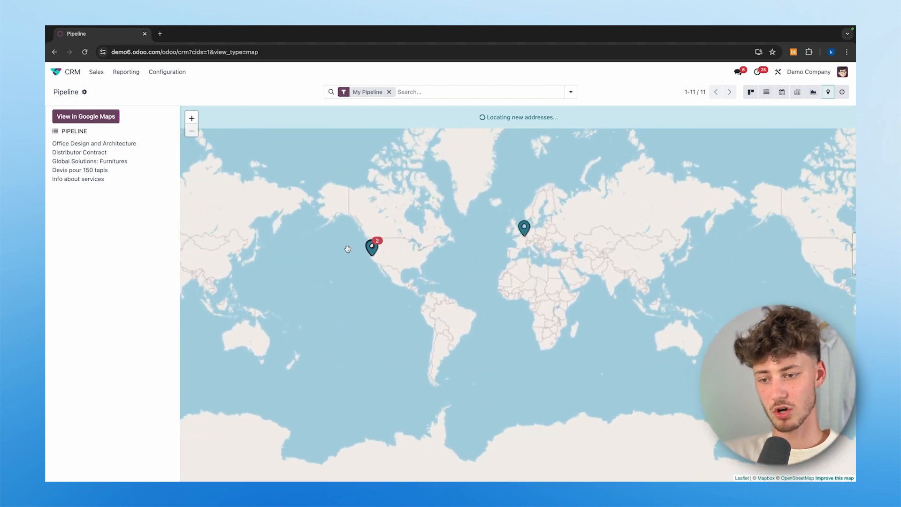
- Switch the pipeline to the Activity grid of opportunities with their Email and Call due dates
scroll(526, 249, up, 4)
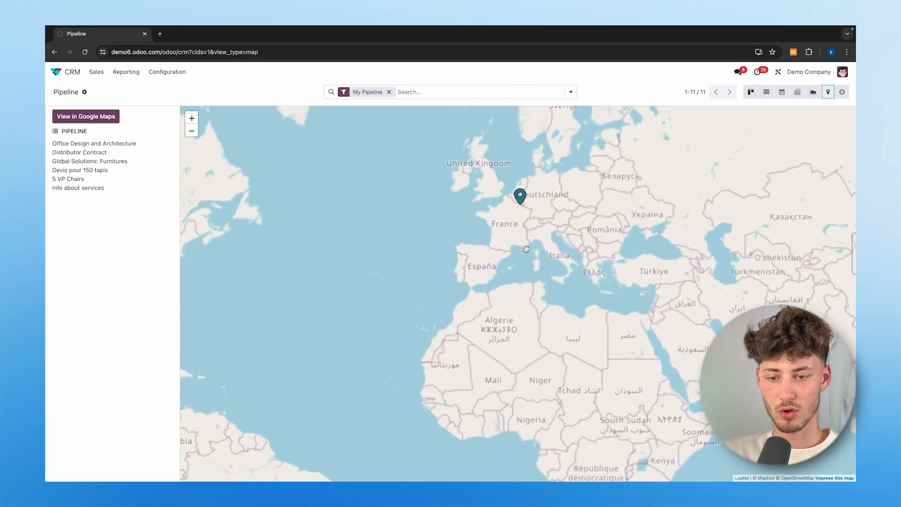
scroll(525, 249, down, 3)
drag(481, 275, 571, 276)
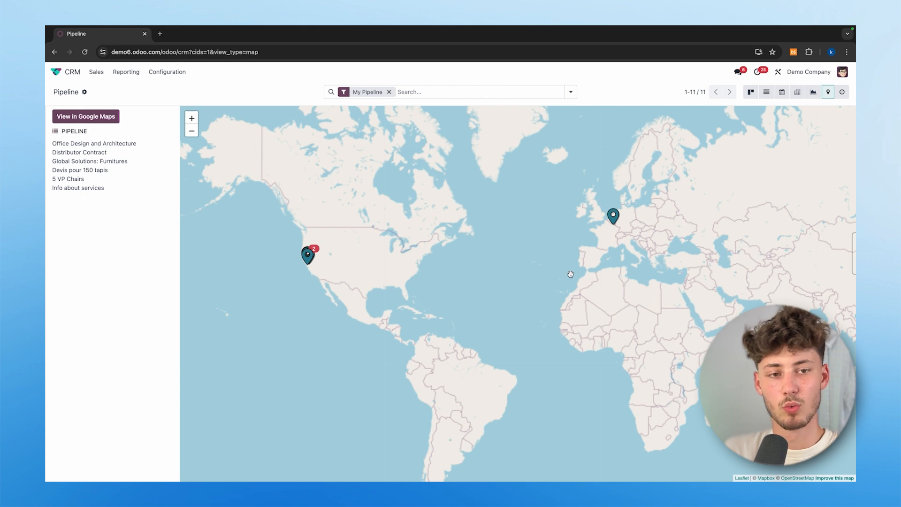
click(841, 92)
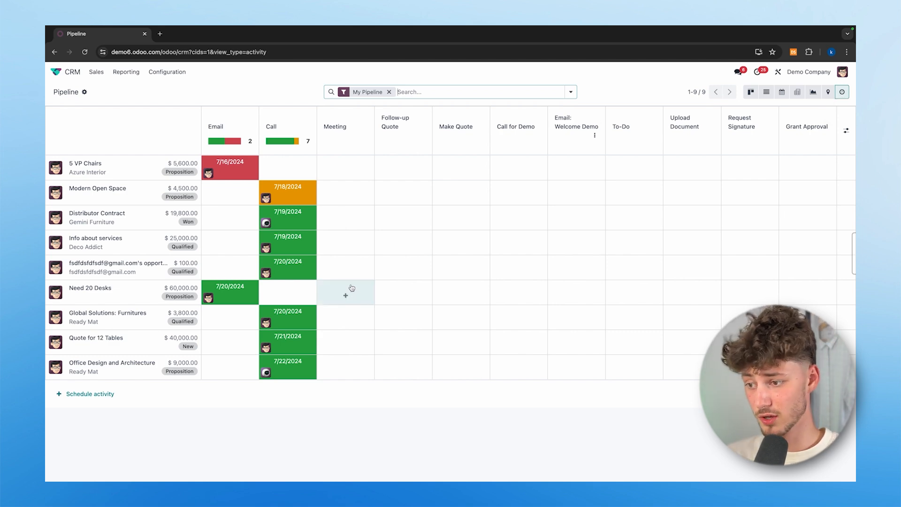
- Open a Meeting cell's scheduling dialog and close it without scheduling anything
click(346, 167)
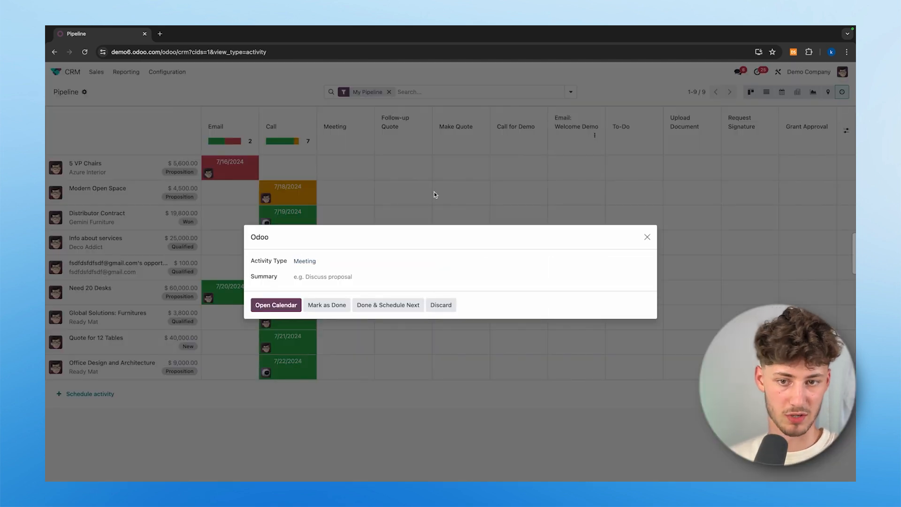
click(648, 237)
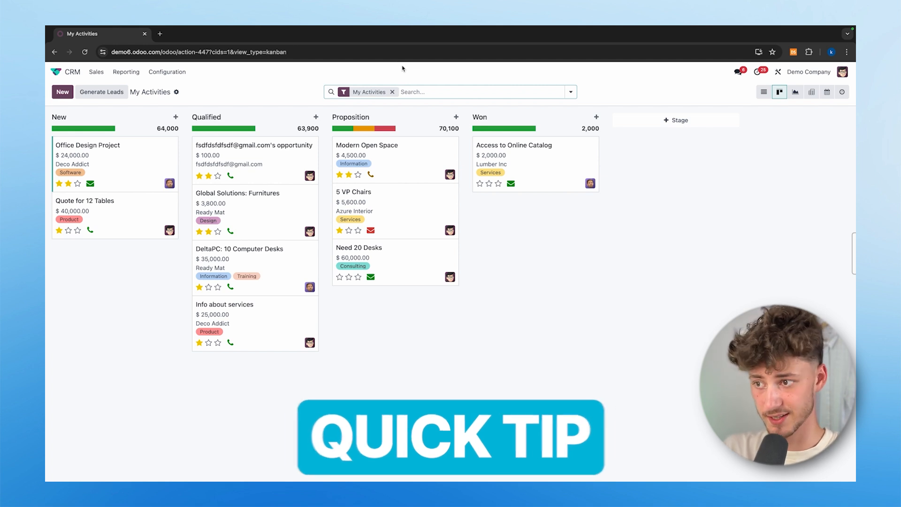
click(175, 117)
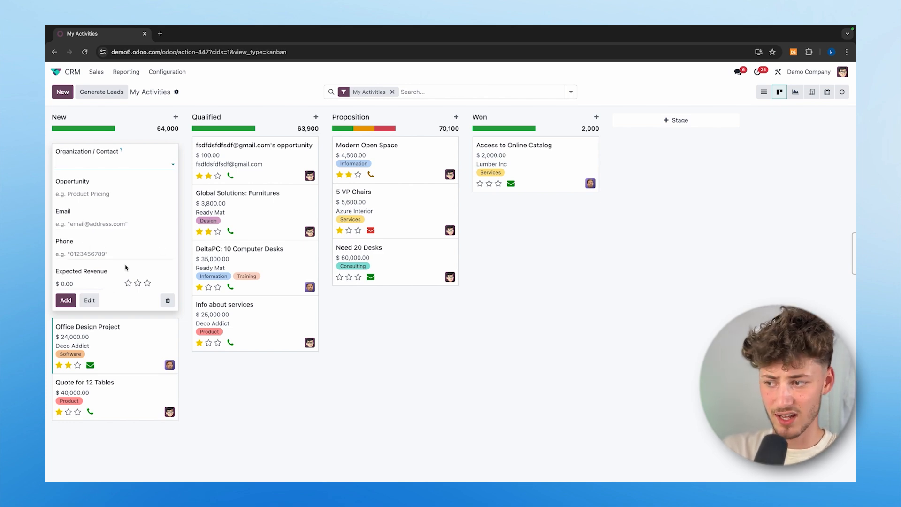
key(Return)
- Dismiss the quick-create card, show My Activities as a list, and start a new opportunity
click(838, 96)
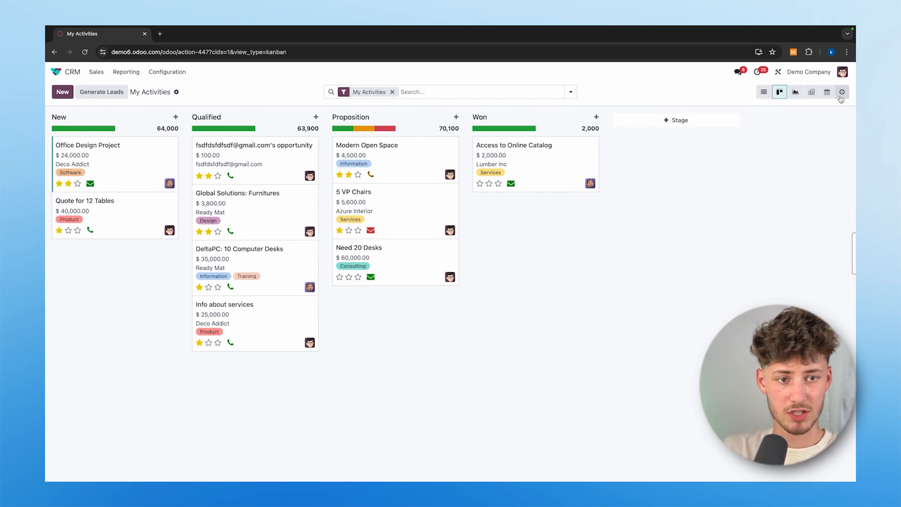
click(764, 91)
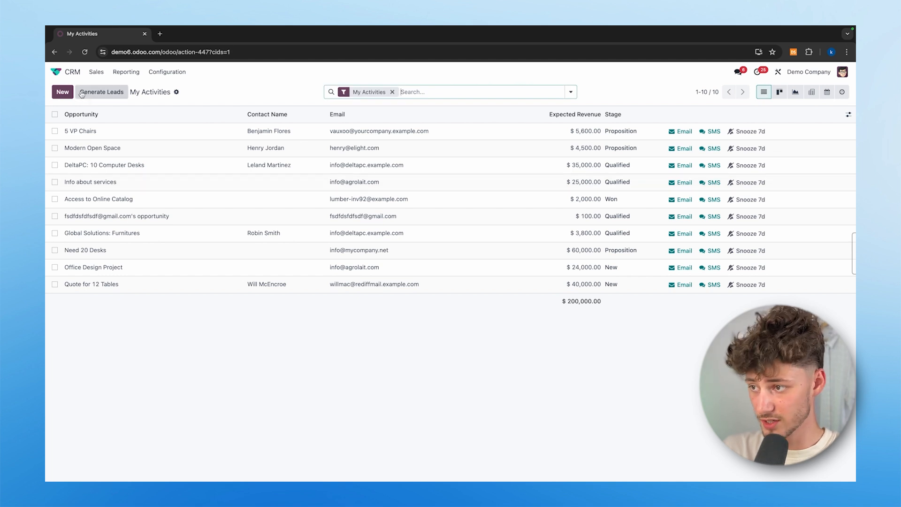
click(62, 92)
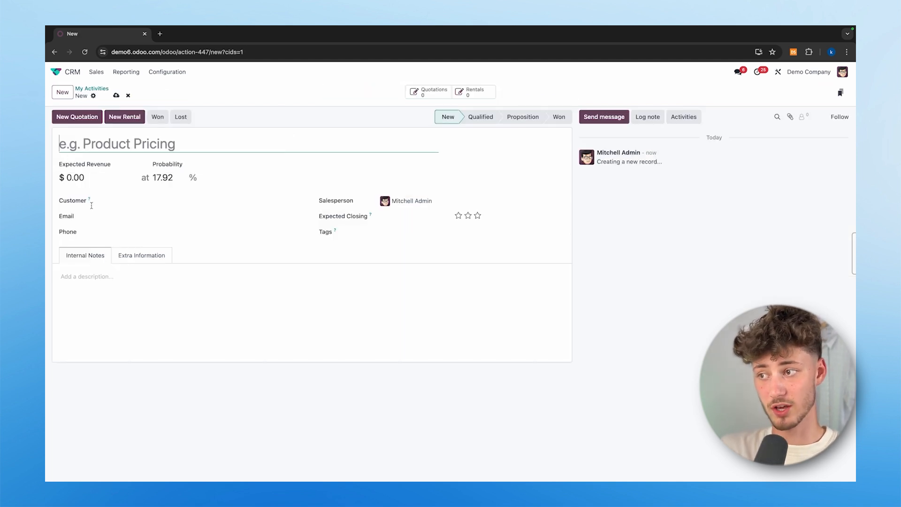
- Add the internal note 'wrerwreew' and create and apply the new tag 'example tag'
click(76, 277)
text(wrerwreew)
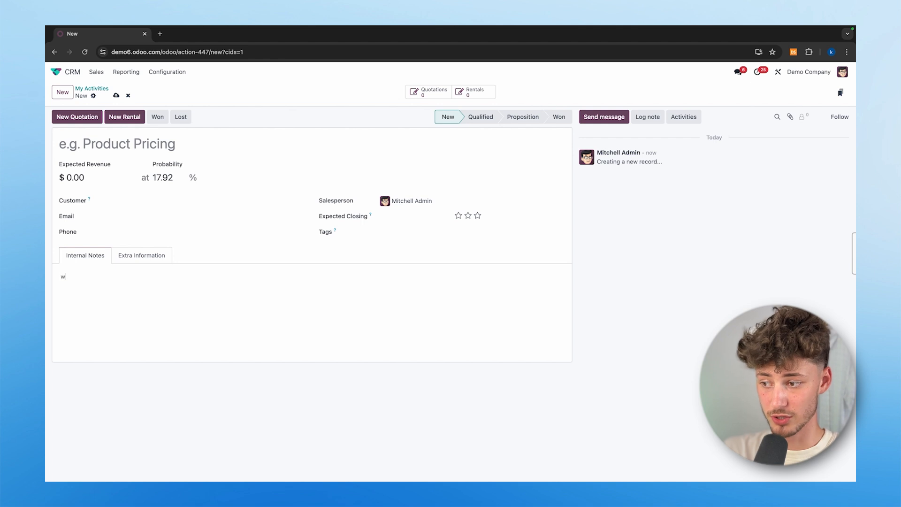
click(322, 202)
click(317, 308)
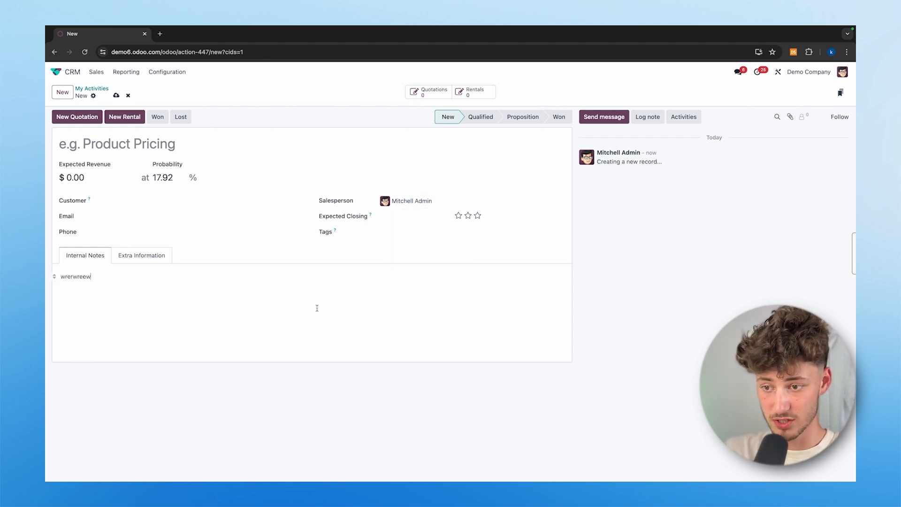
click(389, 237)
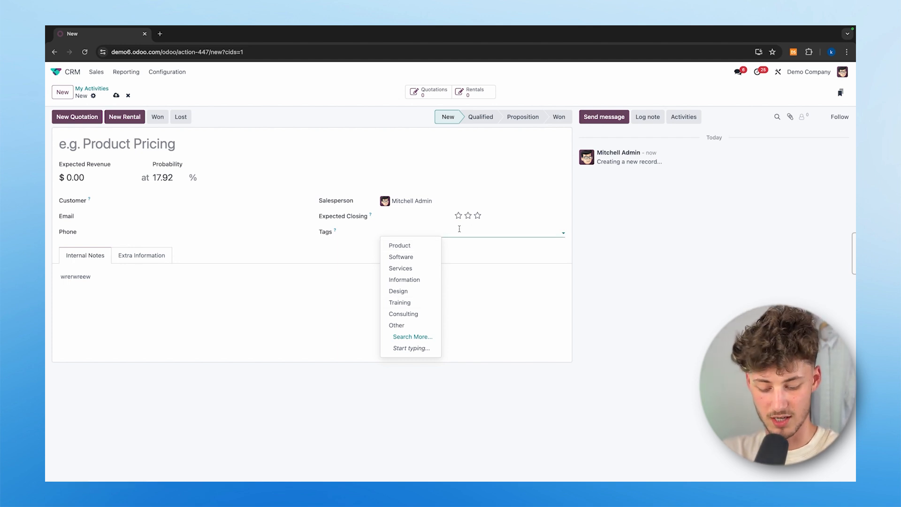
text(xample tag)
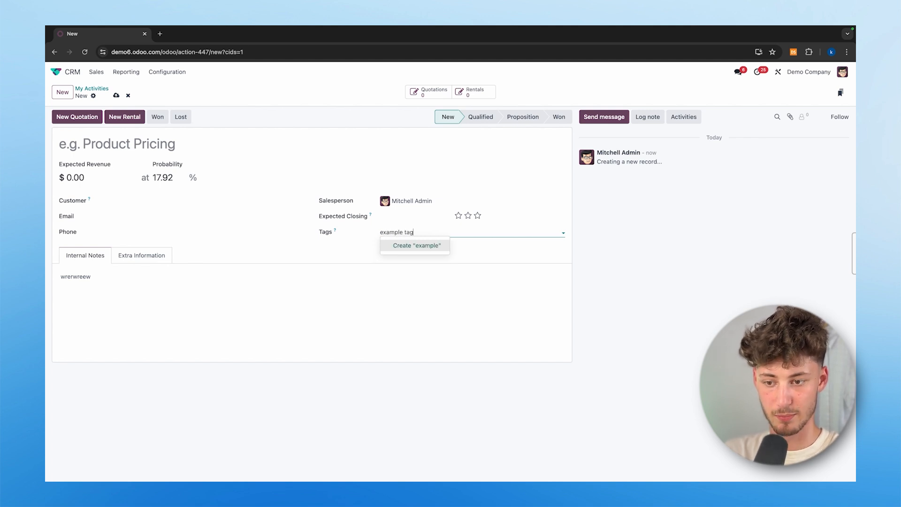
key(Return)
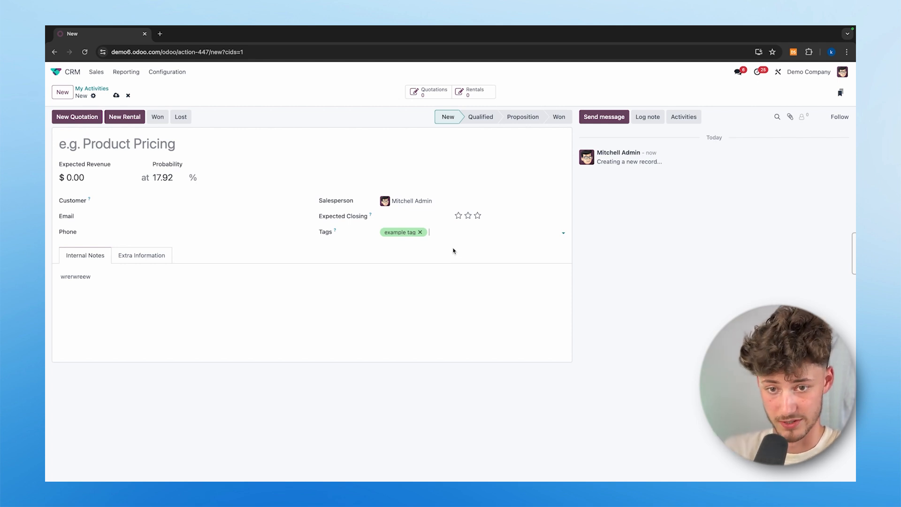
- Open the opportunity's extra information and adjust its fields
click(152, 256)
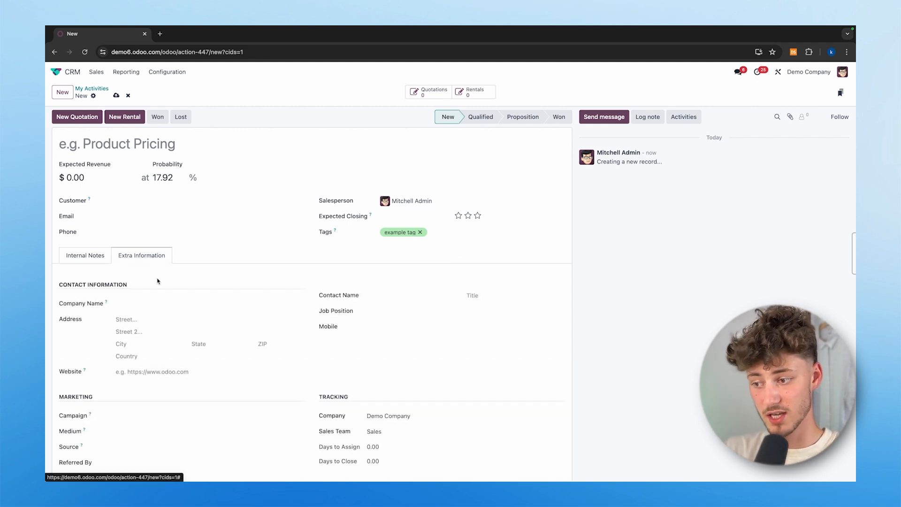
scroll(213, 331, down, 1)
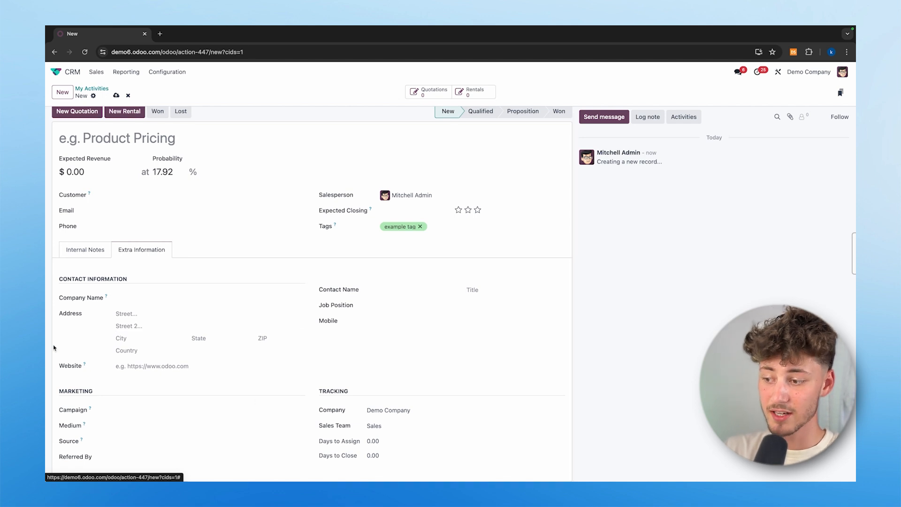
drag(77, 388, 123, 391)
click(125, 391)
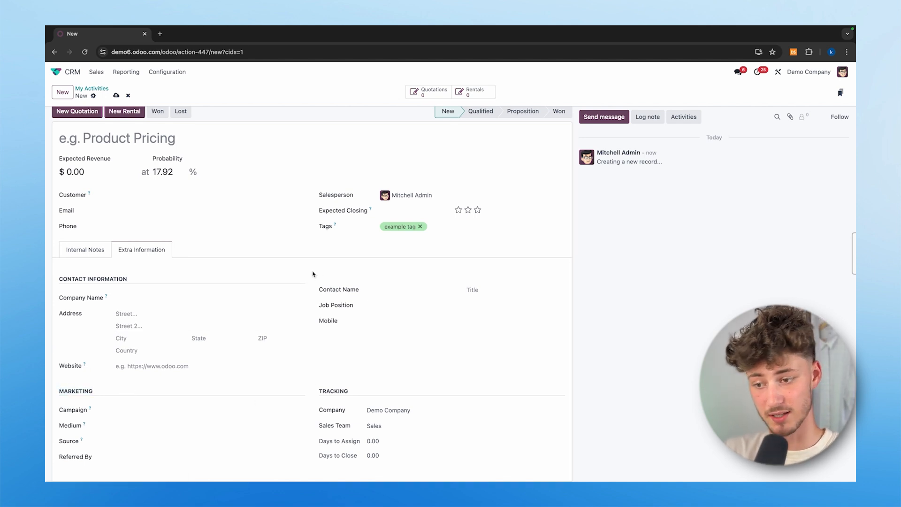
drag(316, 425, 486, 422)
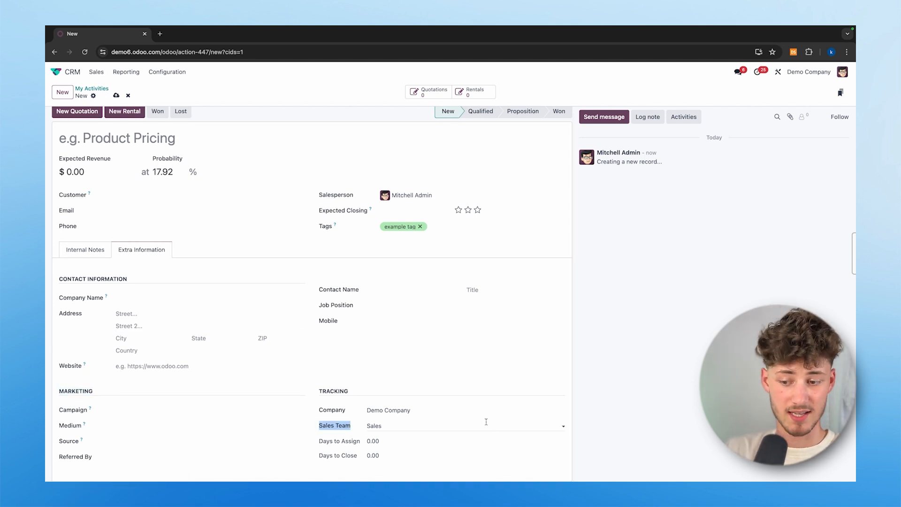
click(695, 346)
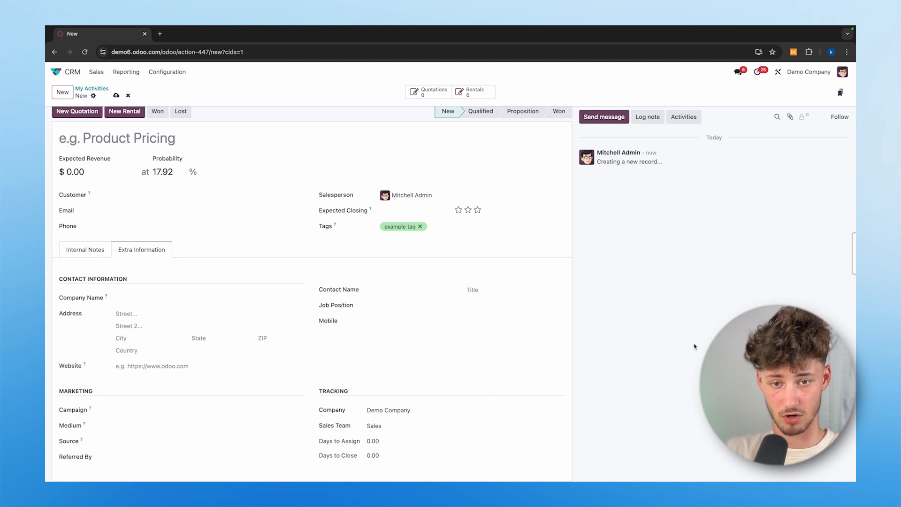
- Name the opportunity 'fsdsdfsdfs' after the invalid-field warning, then save it and open Schedule Activity
click(790, 118)
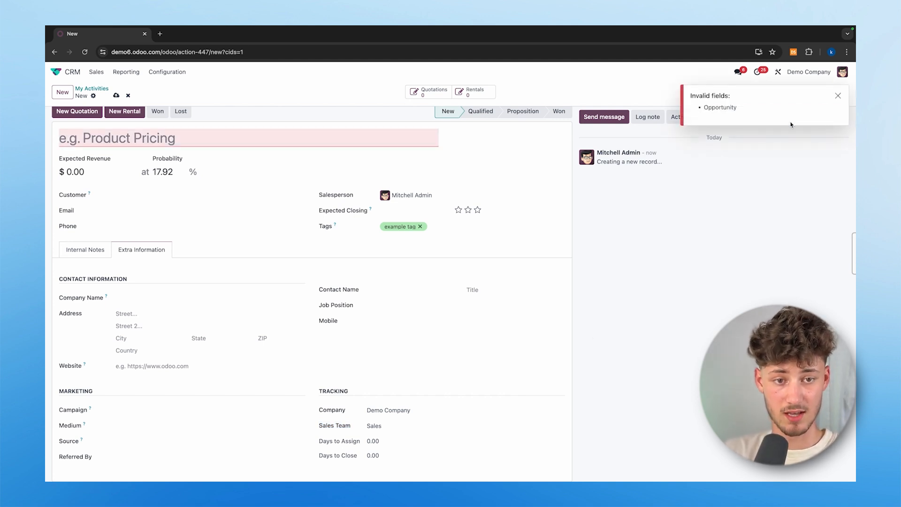
click(839, 96)
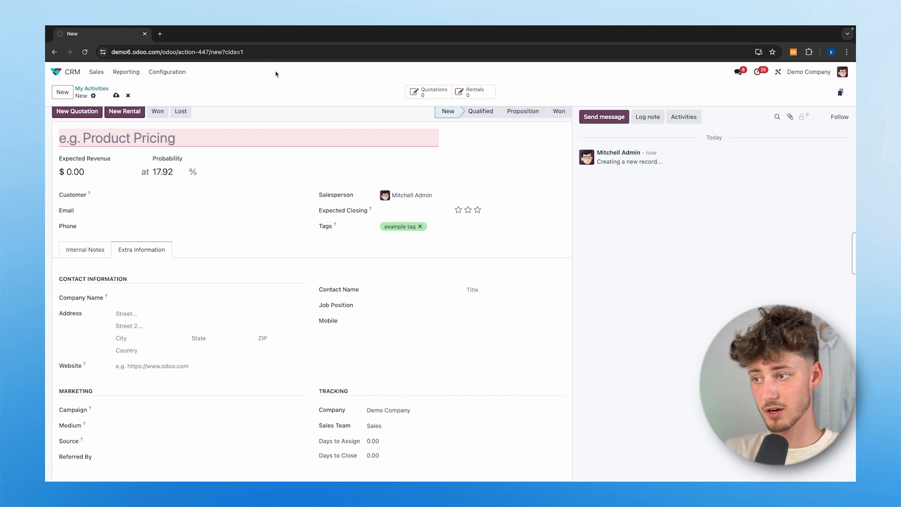
click(294, 141)
text(fsdsdfsdfs)
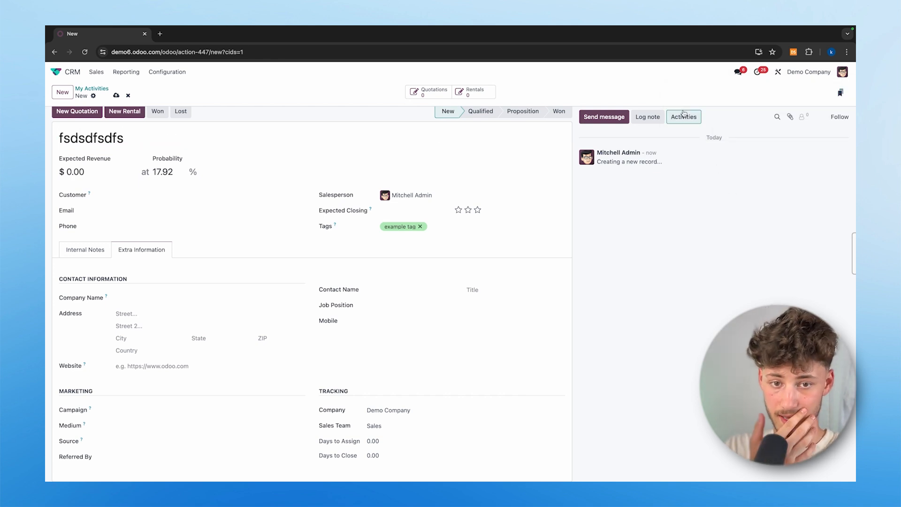
click(684, 116)
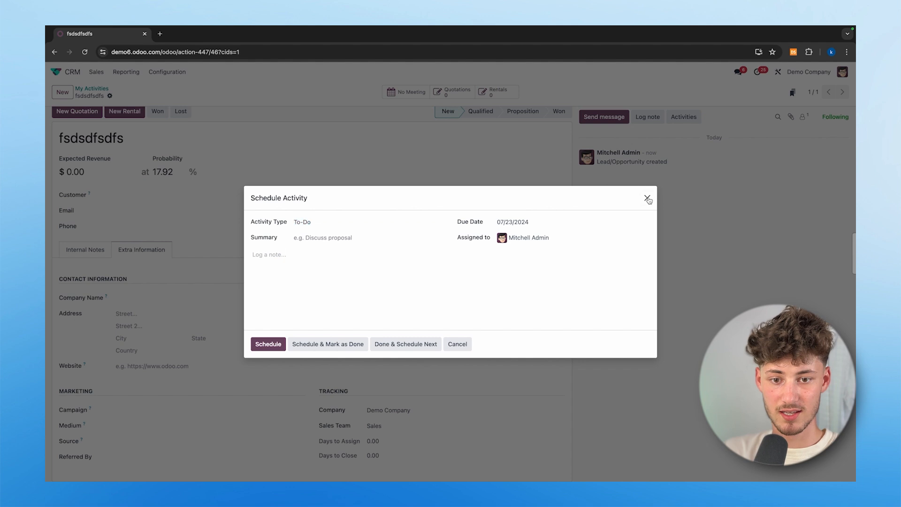
- Close the Schedule Activity dialog and go back twice to the Pipeline showing 'fsdsdfsdfs' in New
click(647, 197)
click(649, 117)
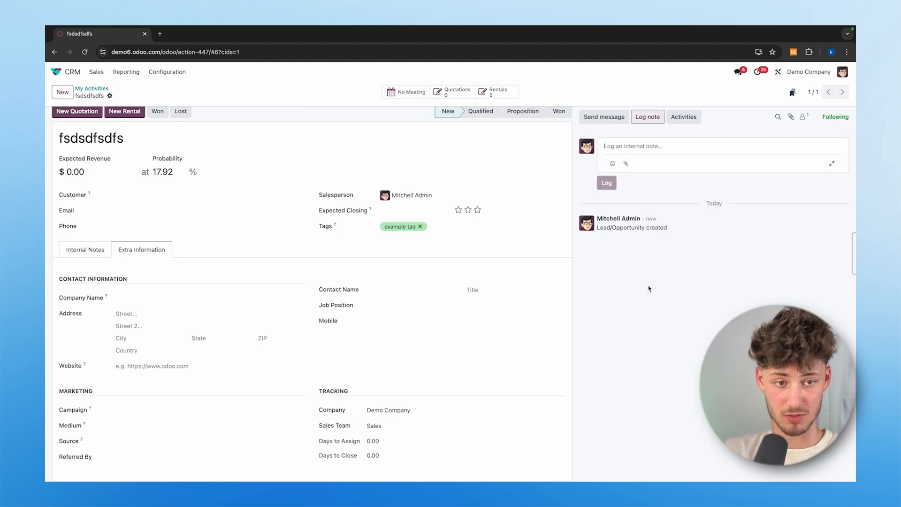
click(54, 51)
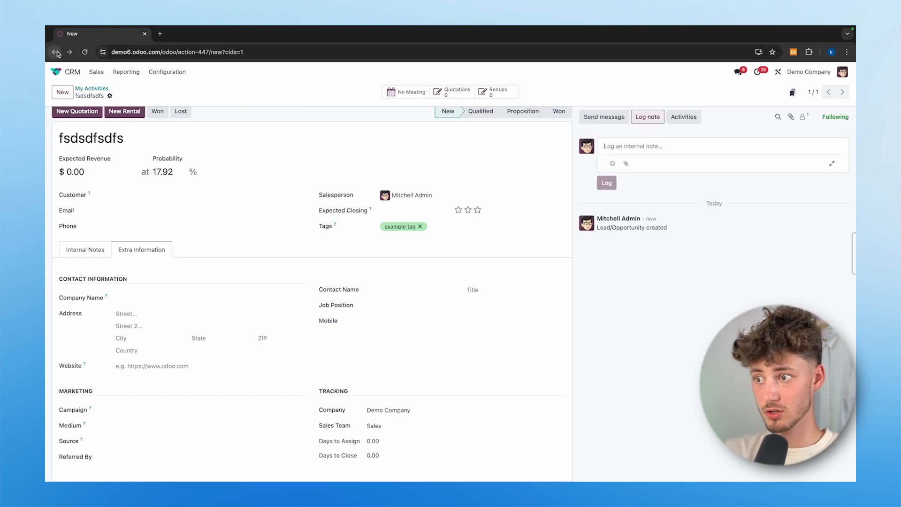
click(54, 51)
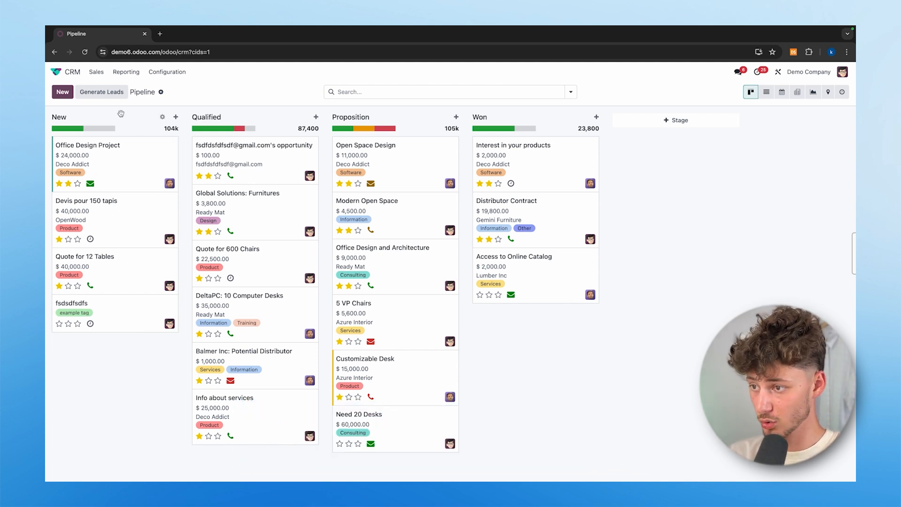
- Open the New stage's automation rules and show them as a list
click(163, 118)
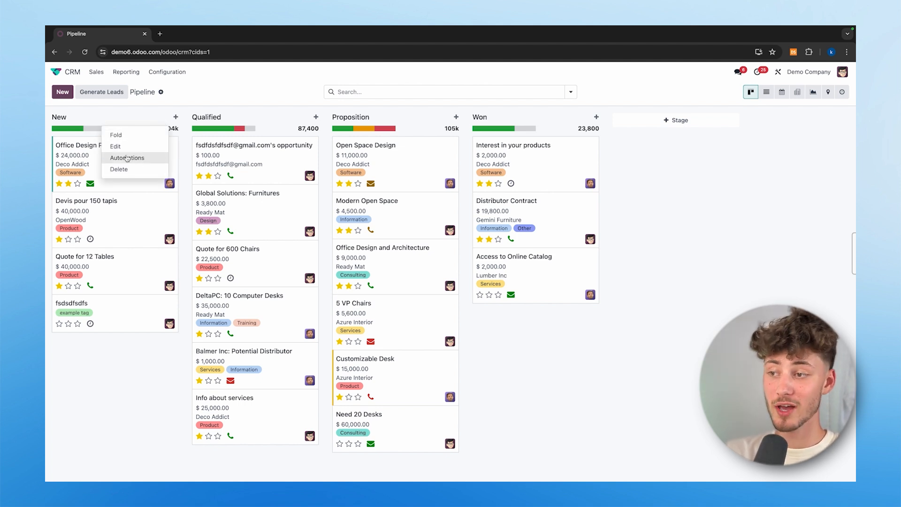
click(141, 158)
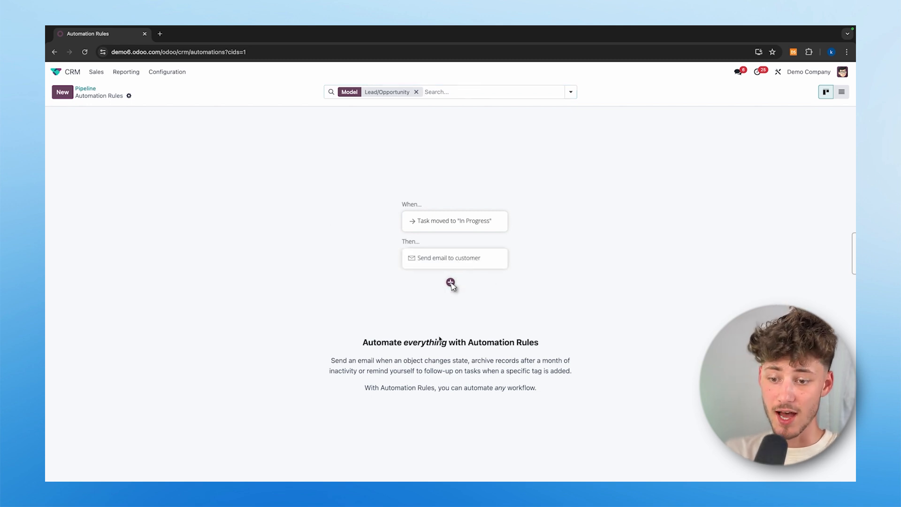
drag(365, 345, 546, 341)
click(379, 358)
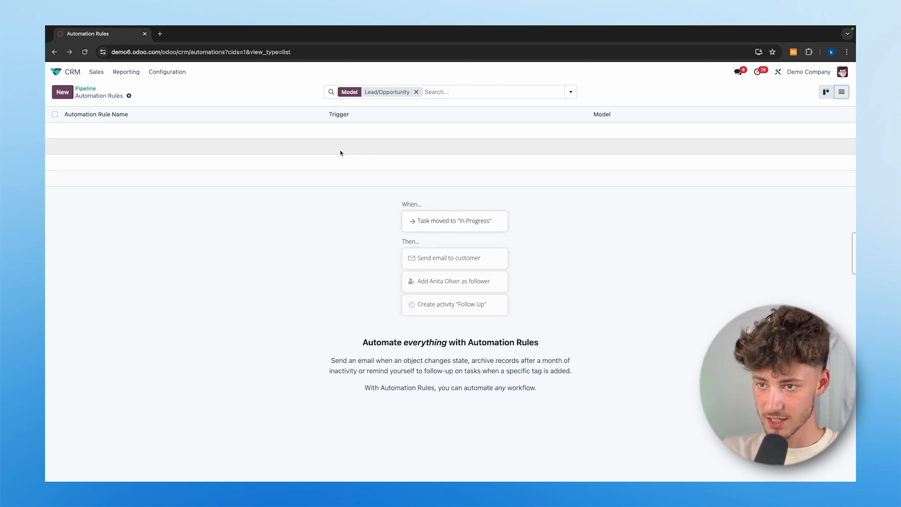
- Remove the Lead/Opportunity model filter so all automation rules are listed
click(446, 91)
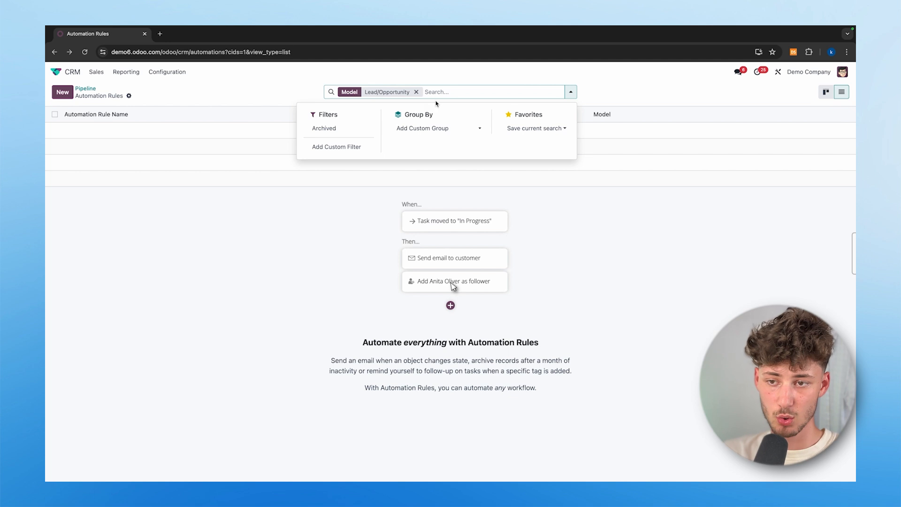
click(416, 92)
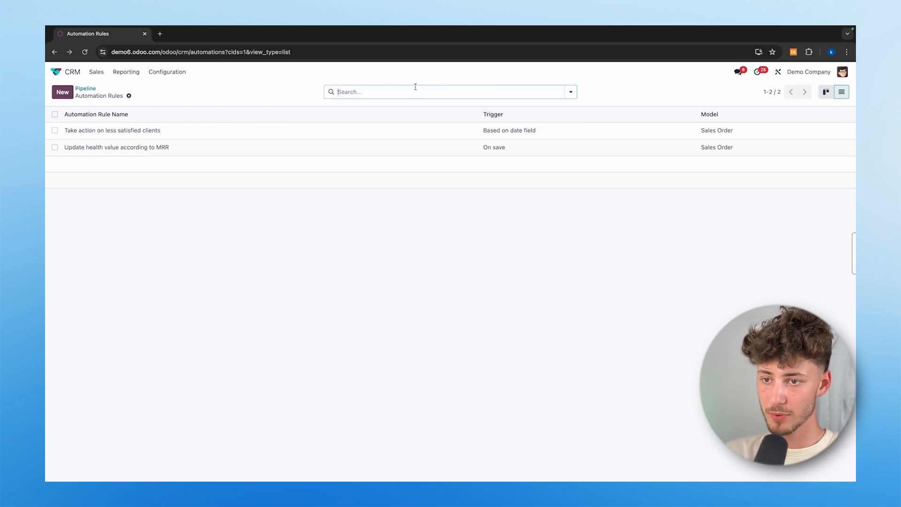
click(376, 91)
click(315, 320)
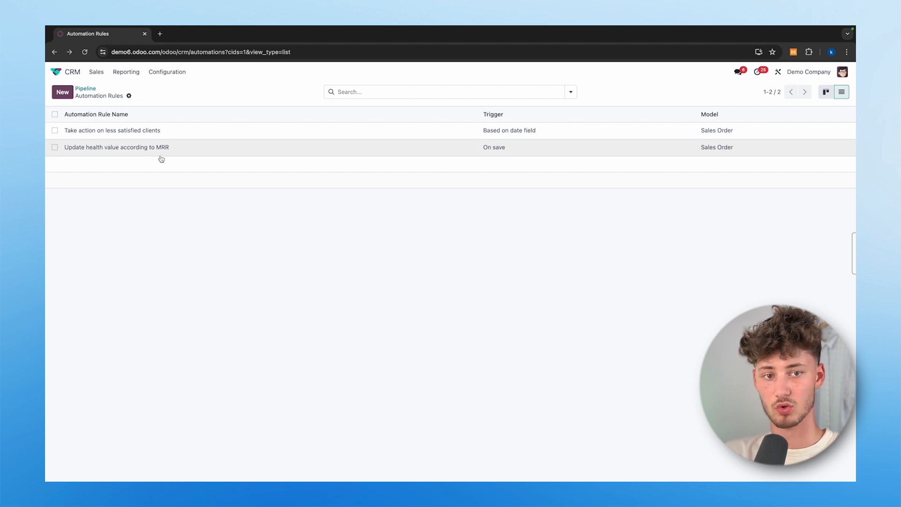
- Add Trigger as a grouping option for the automation rules list
click(359, 90)
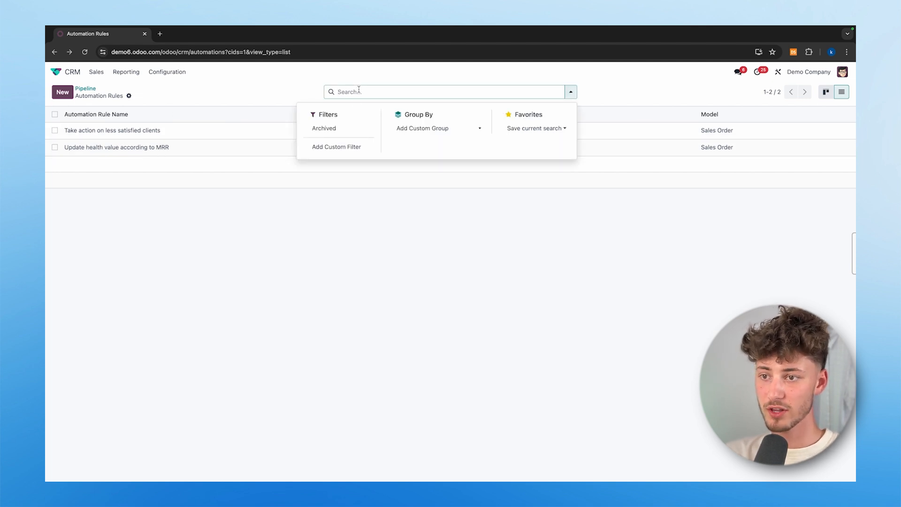
click(434, 132)
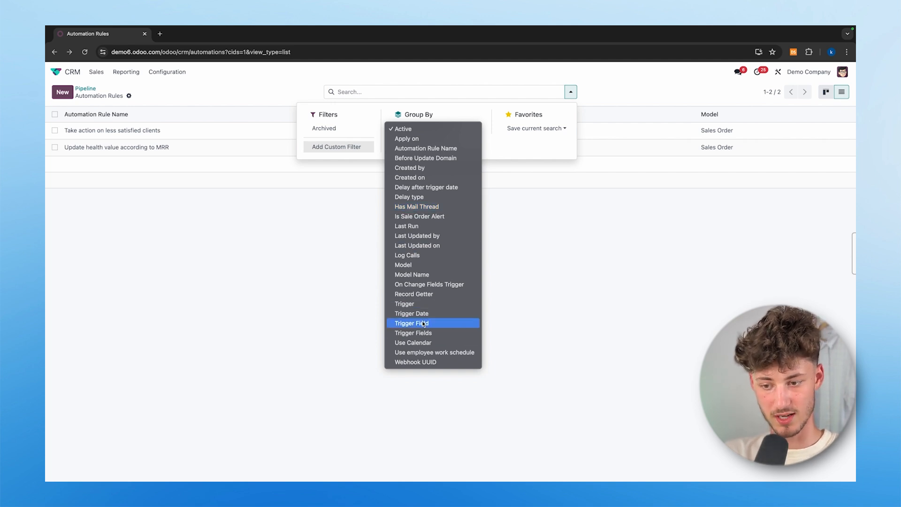
click(406, 304)
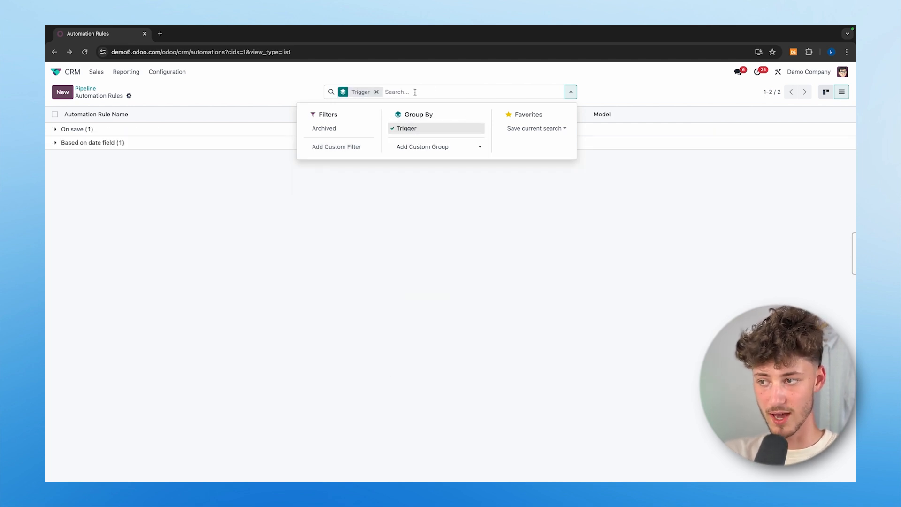
click(419, 147)
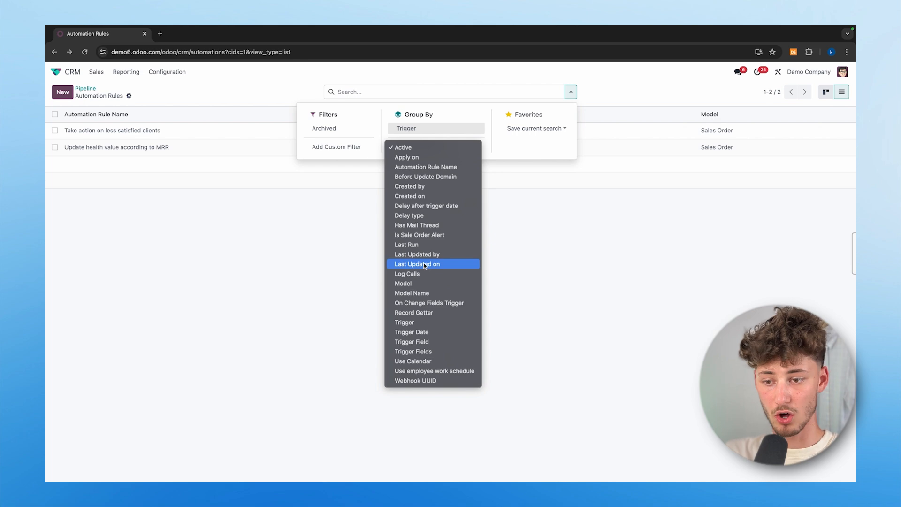
click(591, 249)
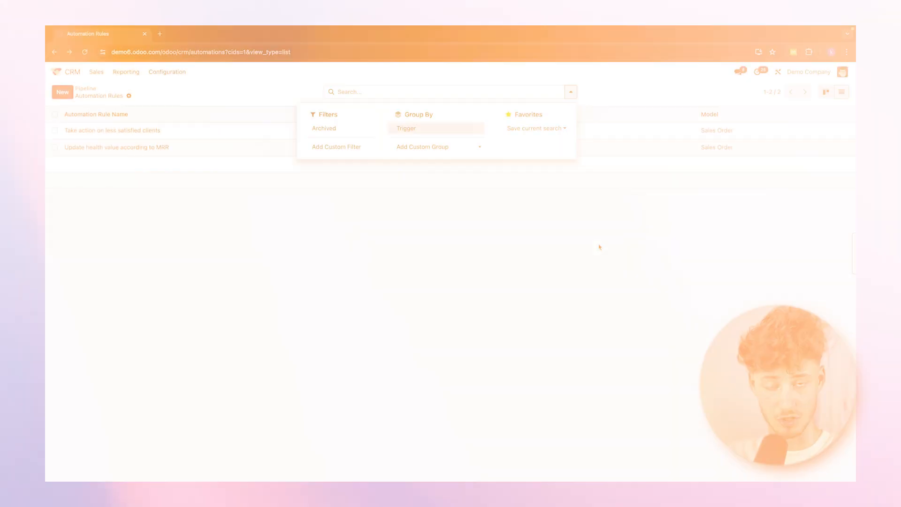